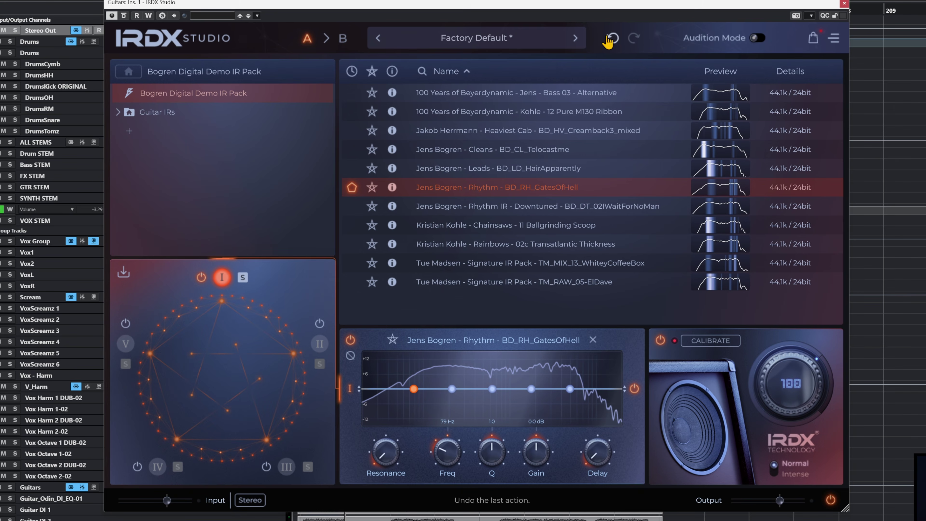
Step: Turn Audition Mode on and back off
click(757, 38)
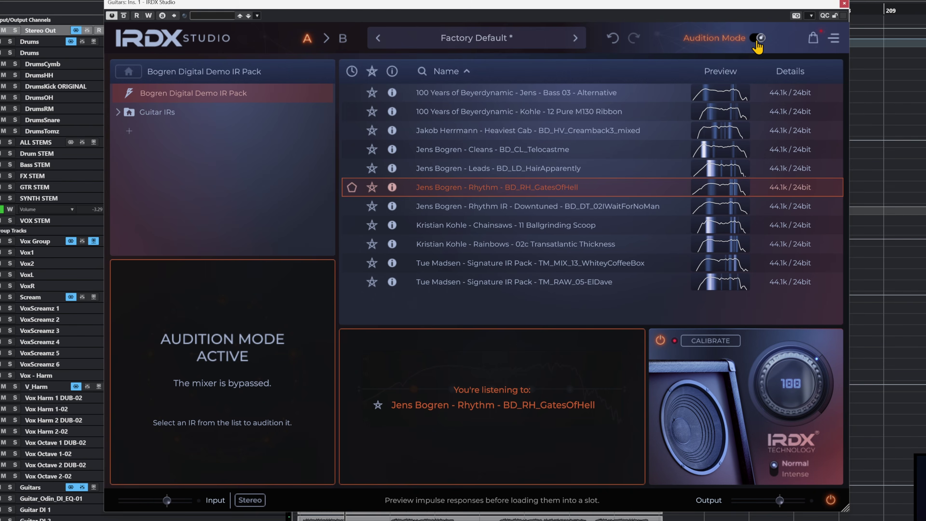
click(757, 40)
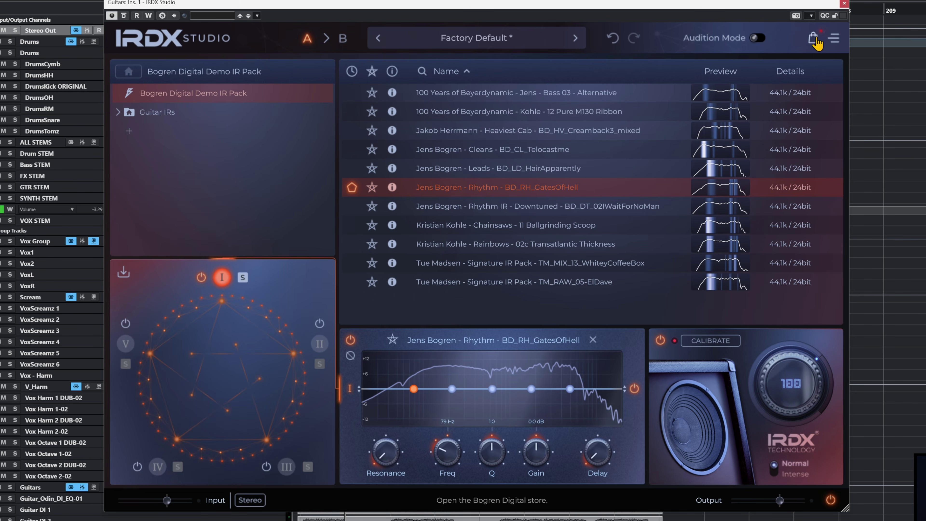
Step: Review the plugin's IR folder and general settings, and close them unchanged
click(834, 38)
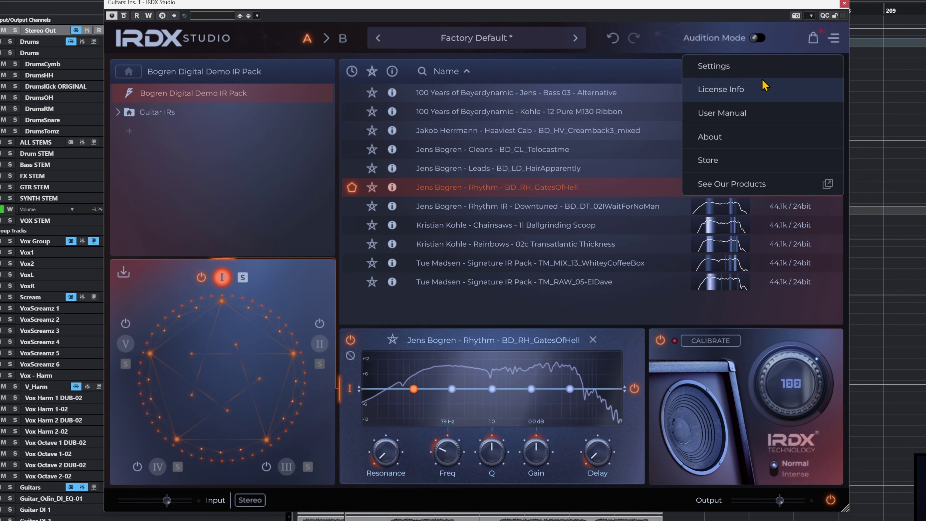
click(753, 73)
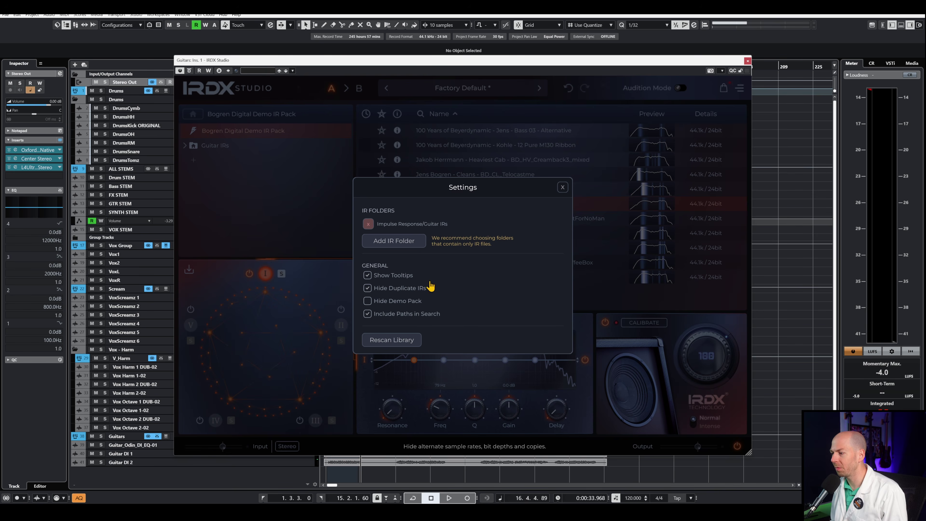
click(564, 187)
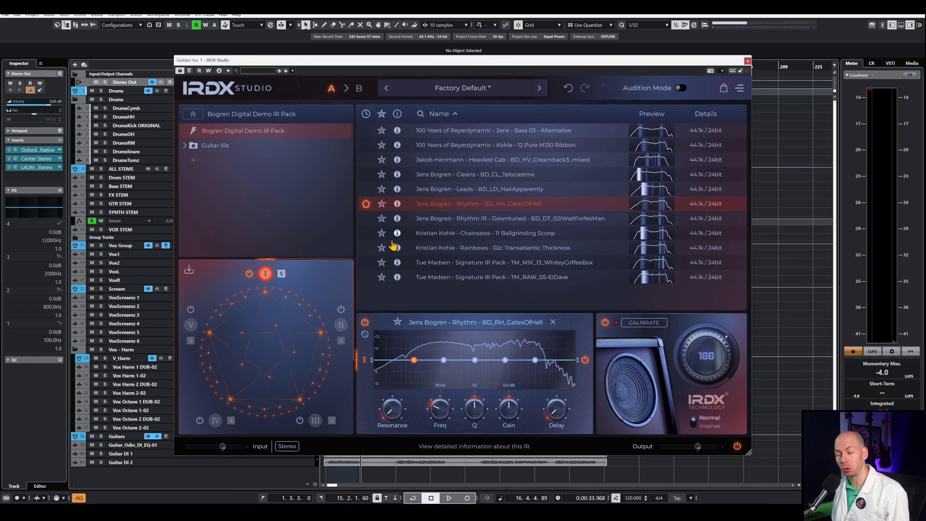
Step: Filter the IR list to favorites only, and restore the full list
click(381, 113)
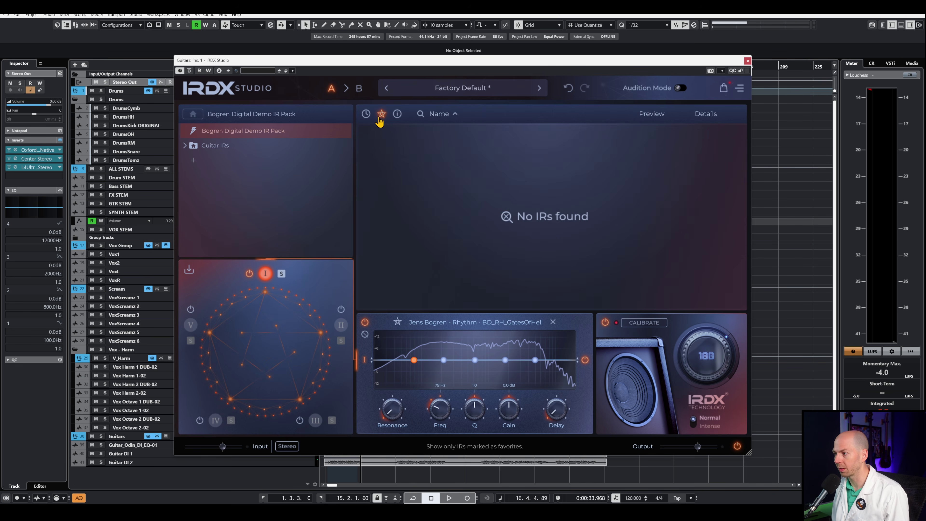
click(382, 115)
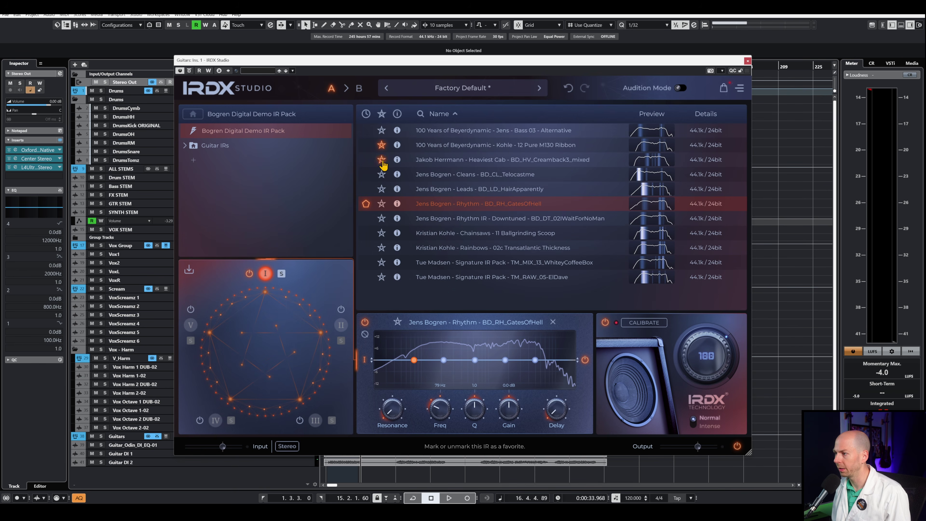
Step: View the detailed information for the Jens Bogren - Cleans - BD_CL_Telocastme IR and close it
click(397, 174)
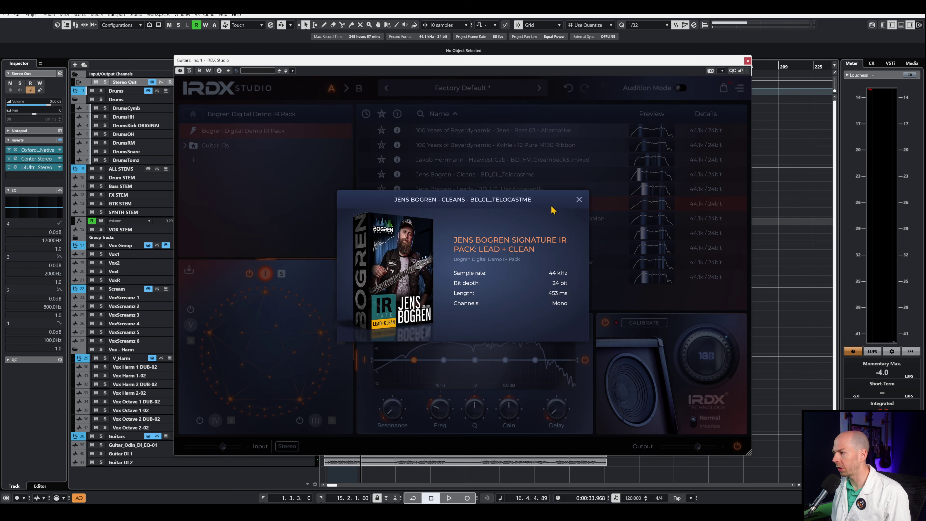
click(579, 199)
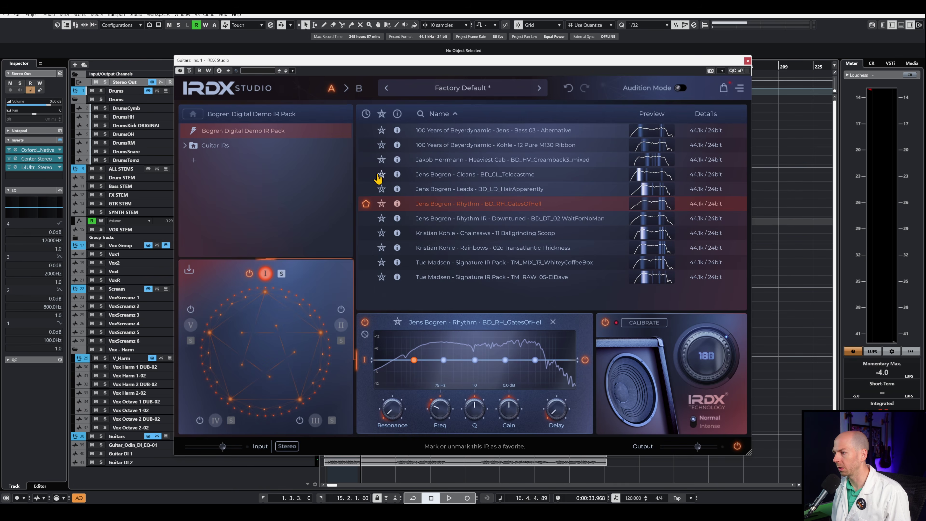
click(397, 176)
click(608, 215)
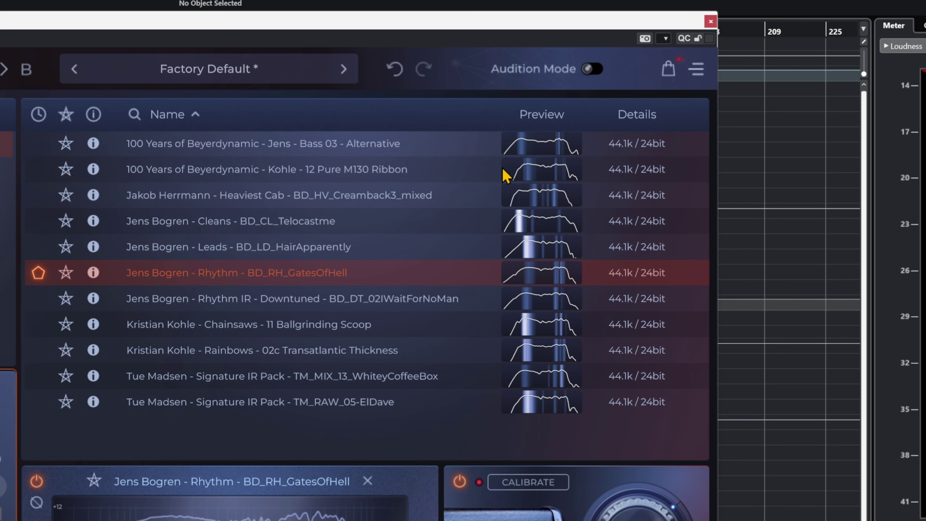
Step: Compare the frequency previews of the BD_CL_Telocastme and TM_MIX_13_WhiteyCoffeeBox IRs
click(522, 225)
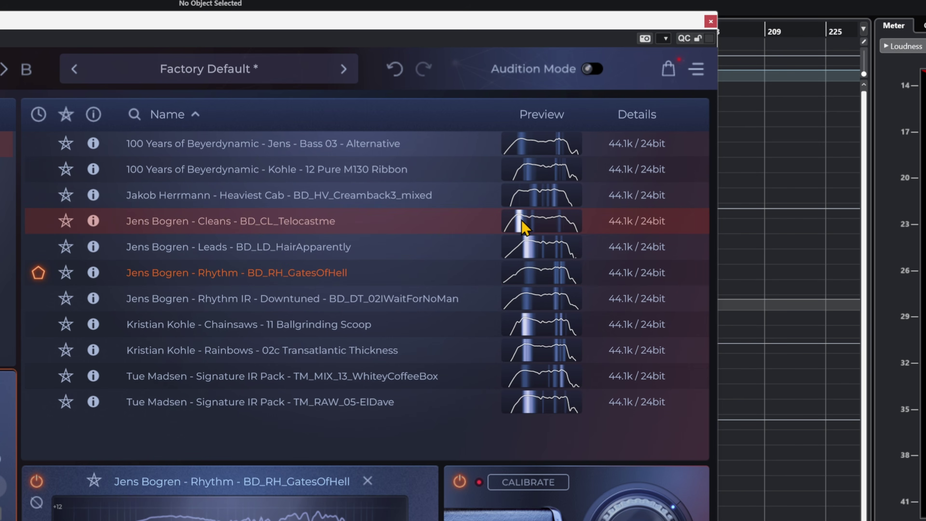
click(565, 374)
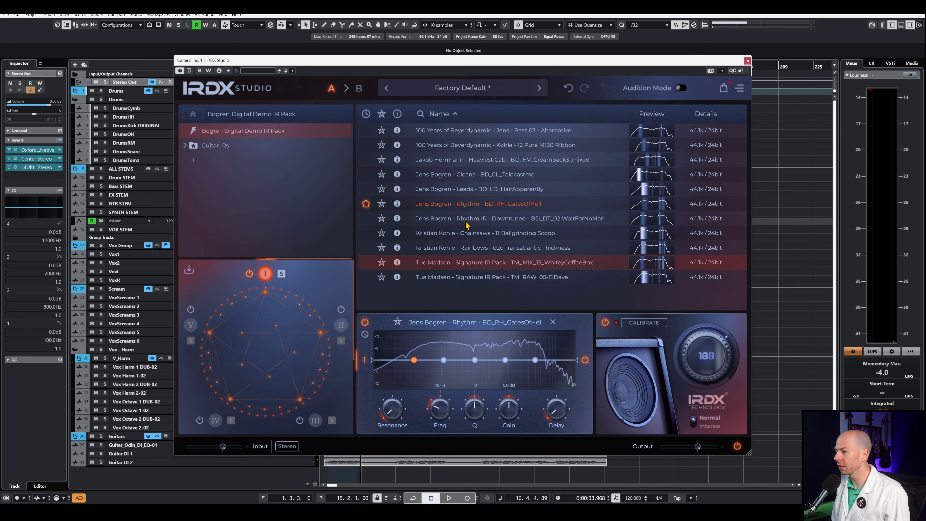
Step: Load Chainsaws - 11 Ballgrinding Scoop into slot II and Rainbows - 02c Transatlantic Thickness into slot III, and move the blend node between them
click(484, 233)
drag(483, 233, 266, 291)
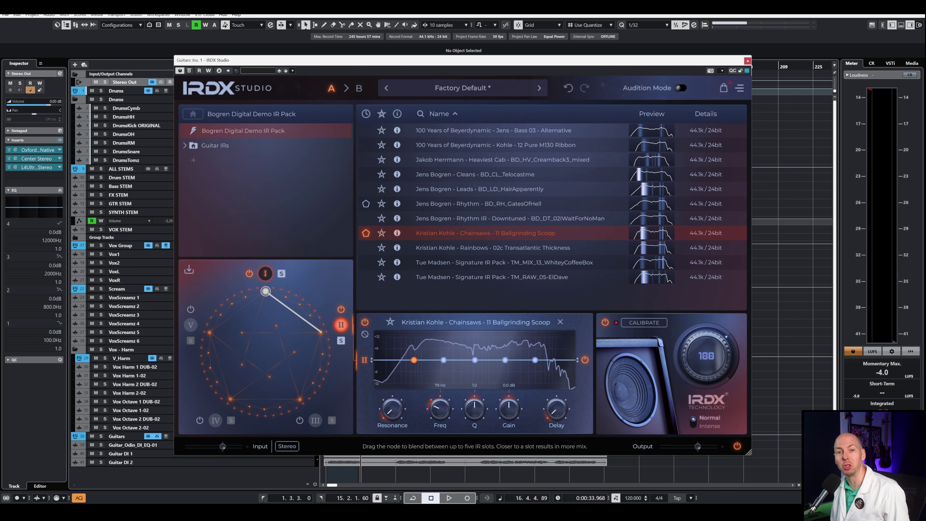
drag(472, 248, 318, 419)
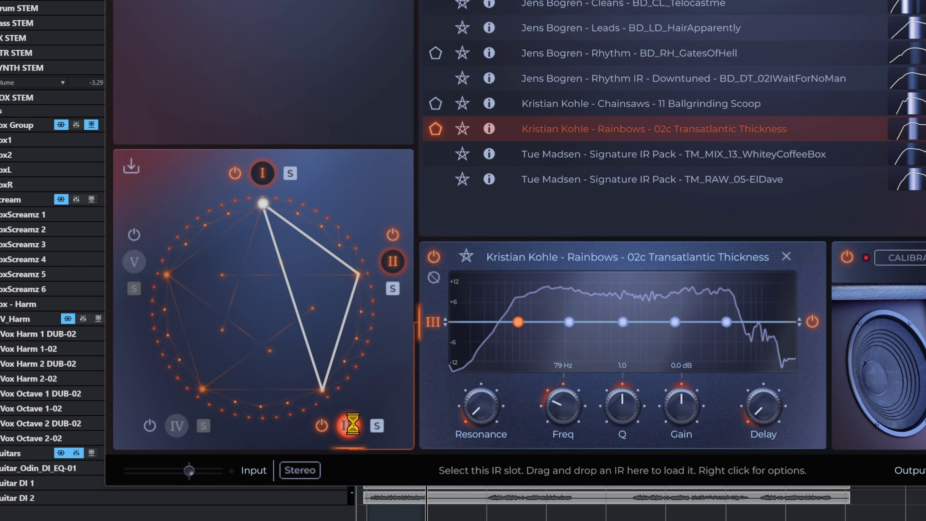
drag(263, 204, 334, 312)
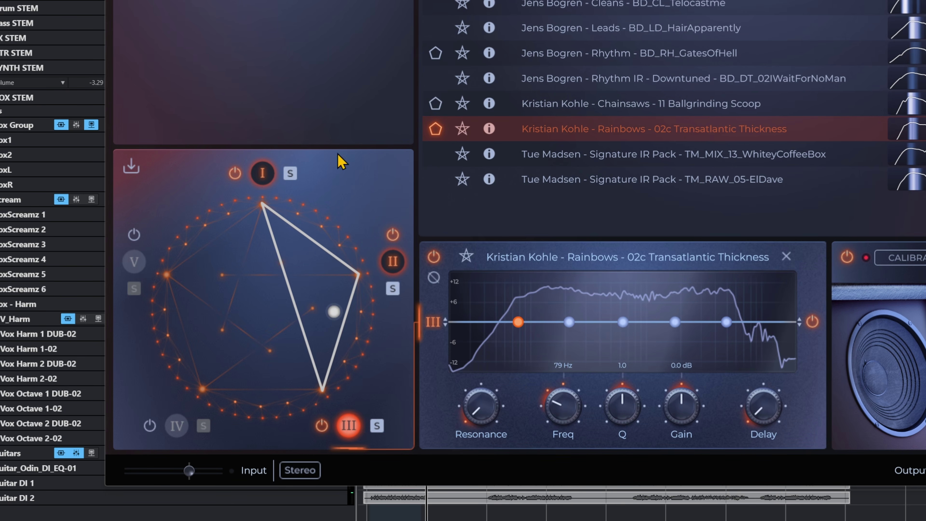
Step: Load TM_MIX_13_WhiteyCoffeeBox into slot IV and TM_RAW_05-ElDave into slot V, and place the blend node near the pentagon's centre
drag(644, 163, 178, 427)
drag(335, 312, 265, 360)
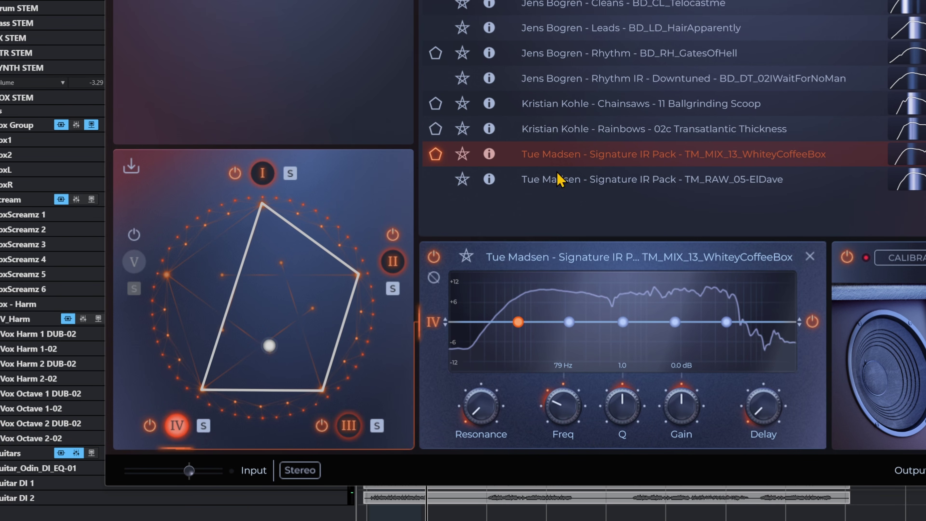
drag(643, 179, 134, 261)
drag(271, 354, 241, 374)
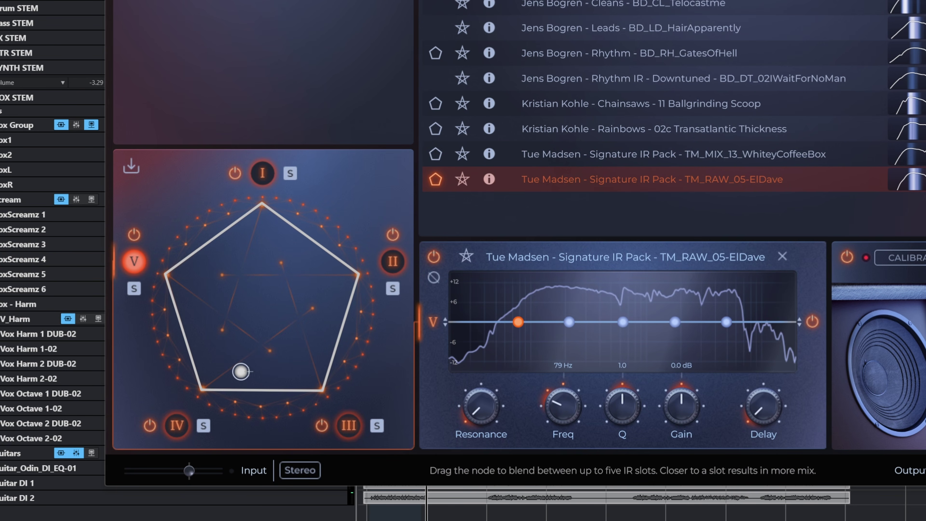
drag(241, 372, 279, 282)
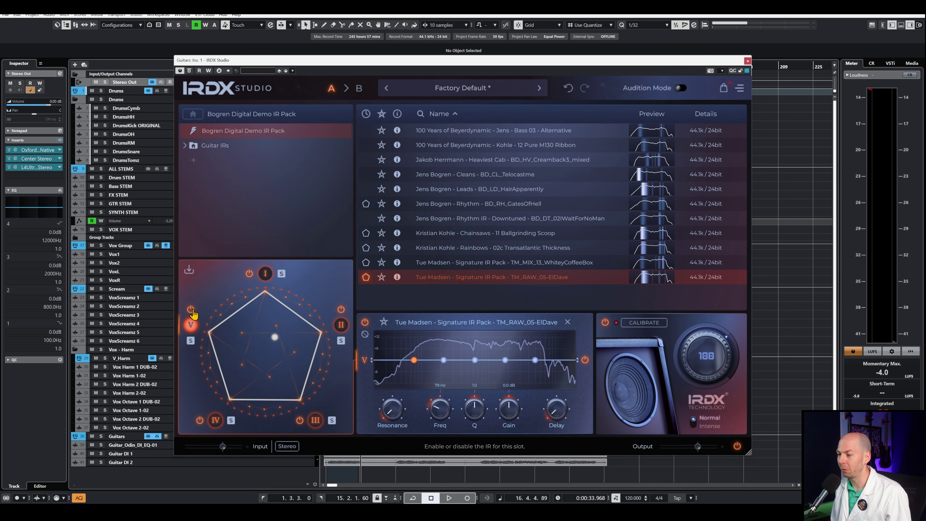
Step: Disable the IR in slot V and enable it again
click(192, 311)
click(192, 311)
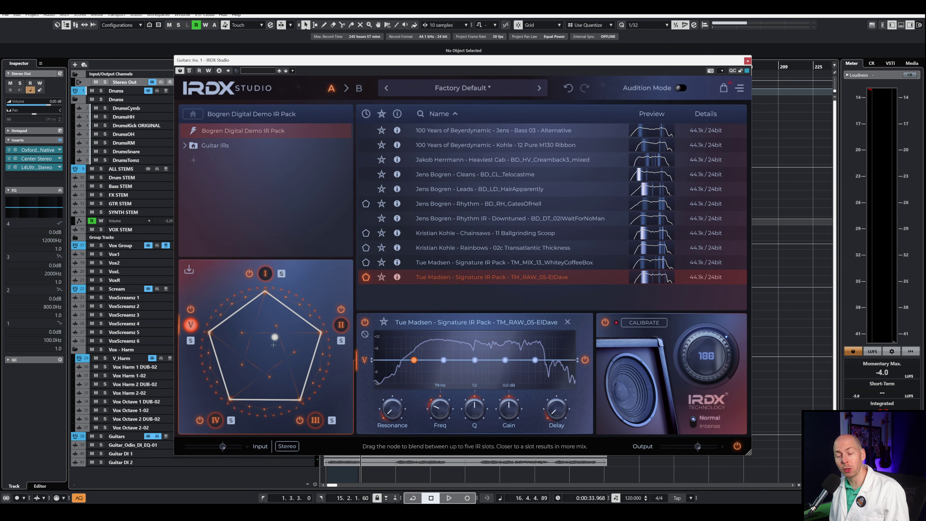
Step: Review the Export IR options with the Headrush device preset, and close the dialog without exporting
click(188, 271)
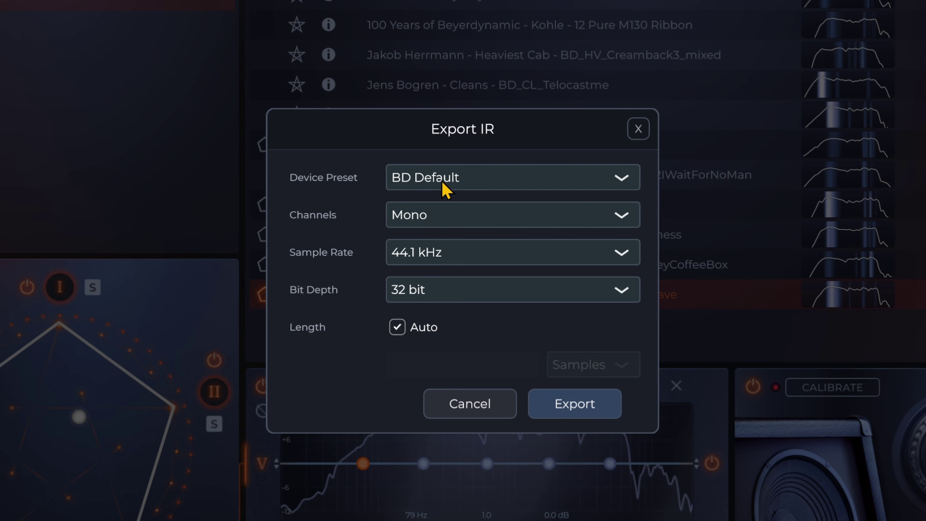
click(445, 189)
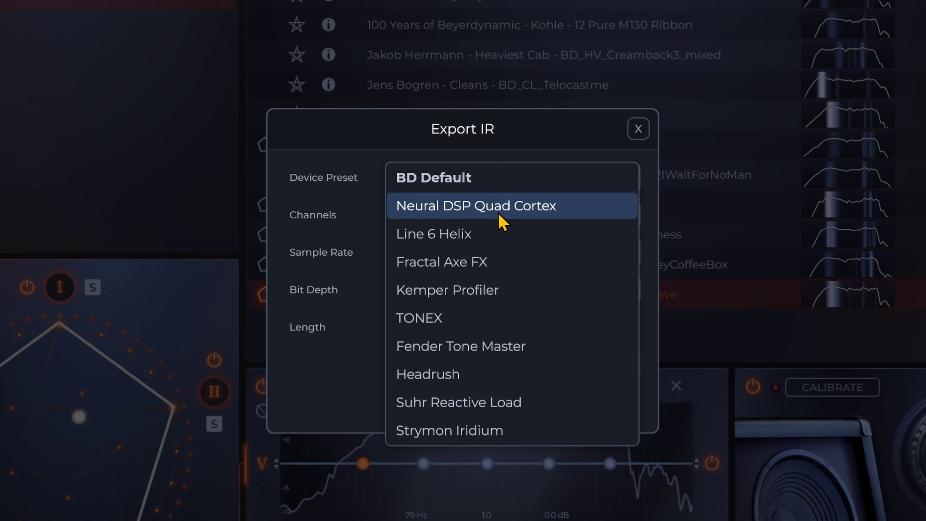
click(464, 376)
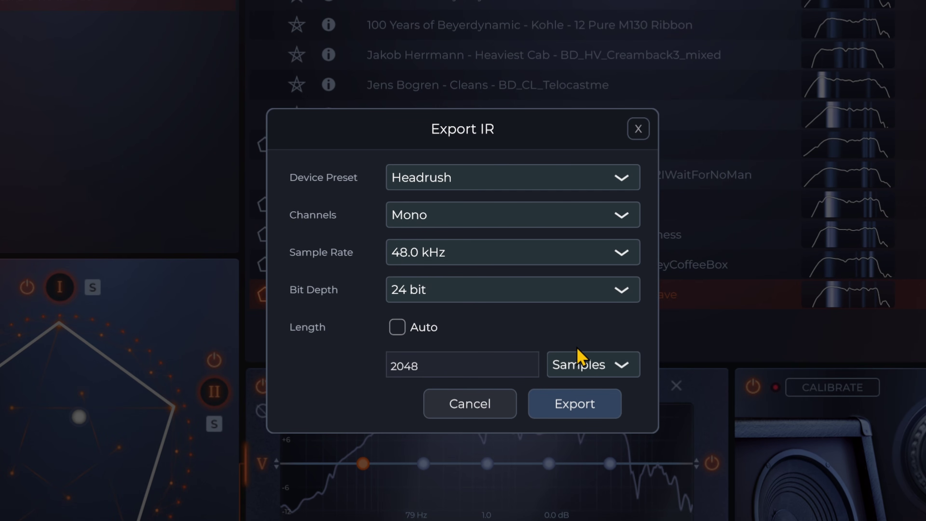
click(436, 172)
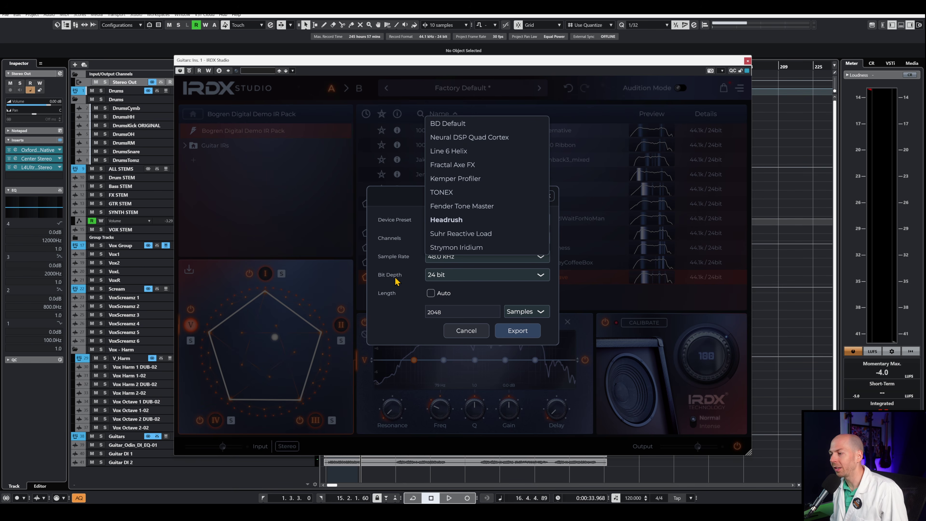
click(323, 296)
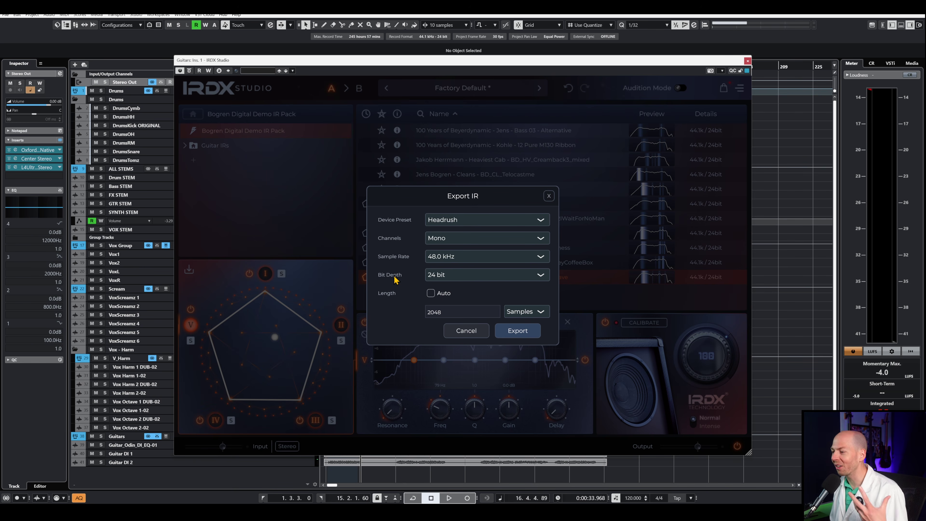
click(466, 331)
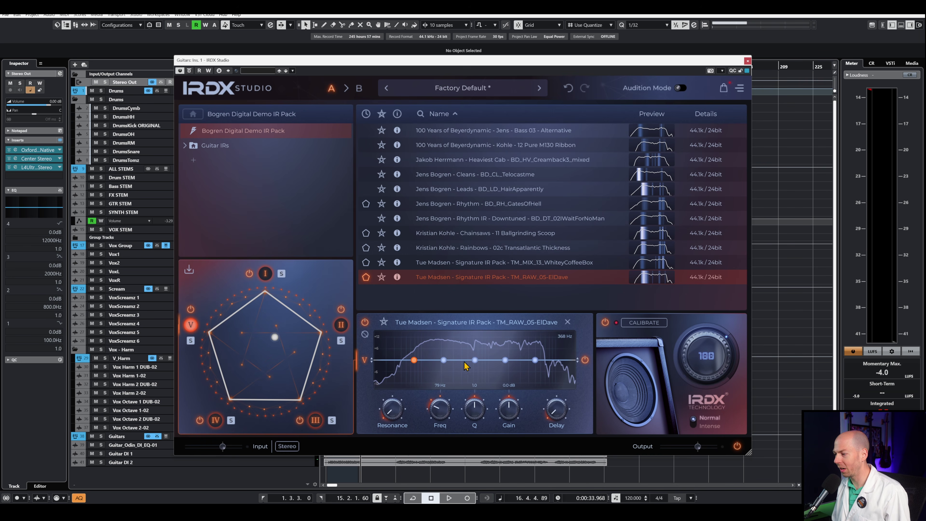
Step: Try slot V's second EQ band and overall EQ level, and bypass the IRDX processing
drag(443, 361, 438, 362)
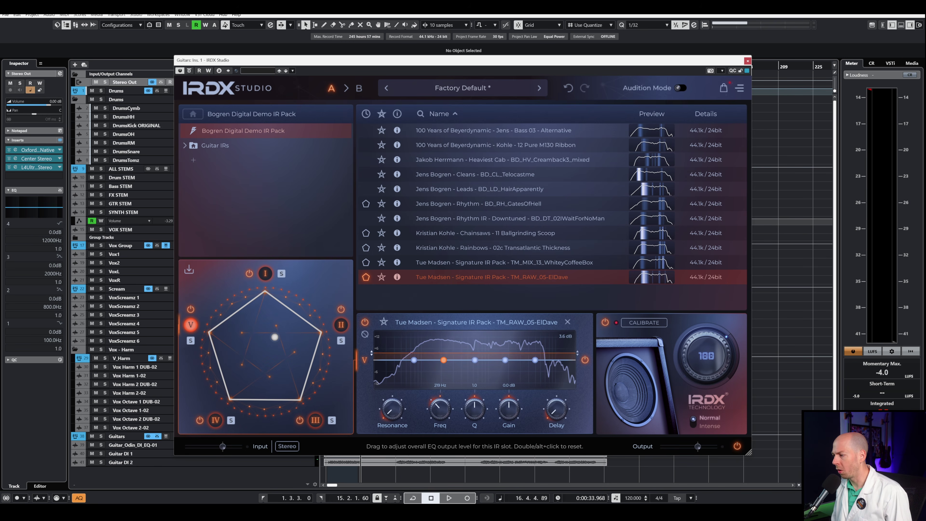
mouse_move(372, 344)
mouse_down()
mouse_move(372, 366)
mouse_move(372, 356)
mouse_up()
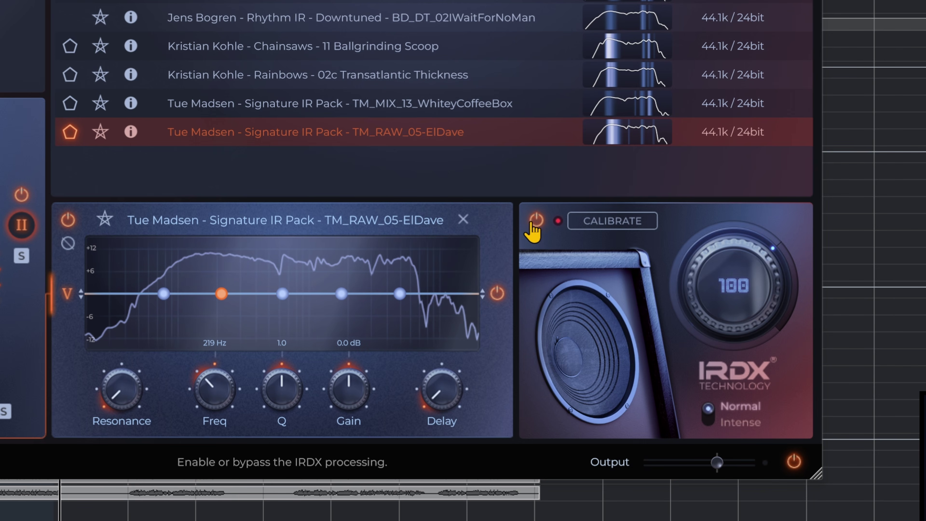
click(605, 323)
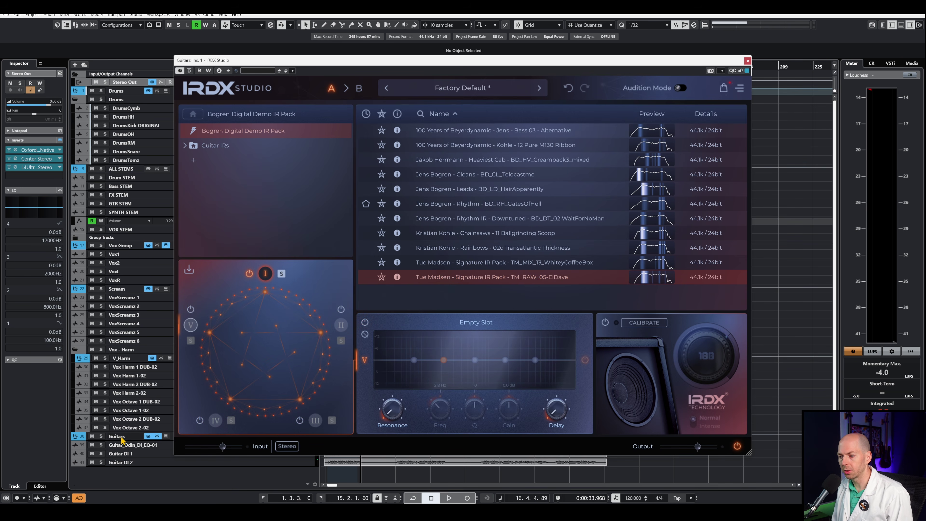
Step: Solo the Guitars group track and move the plugin window aside to uncover the arrangement
click(122, 440)
key(s)
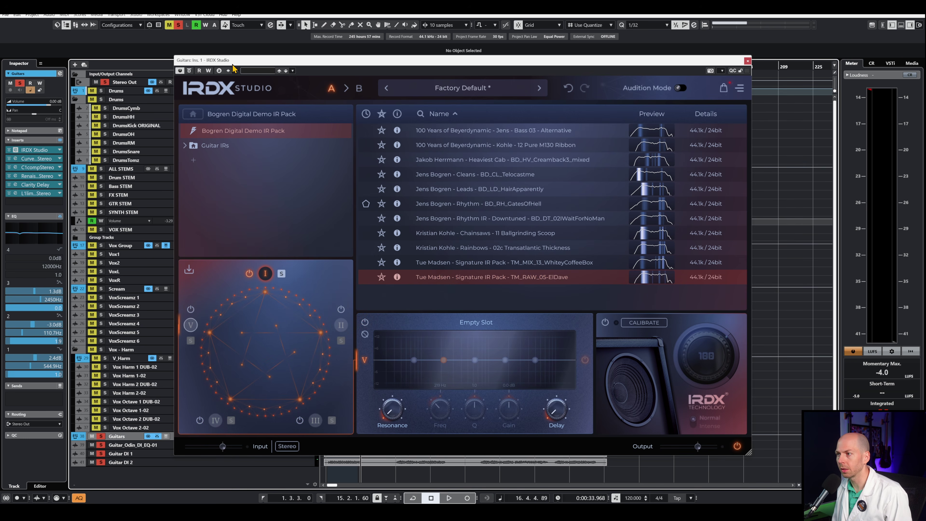
drag(233, 65, 495, 85)
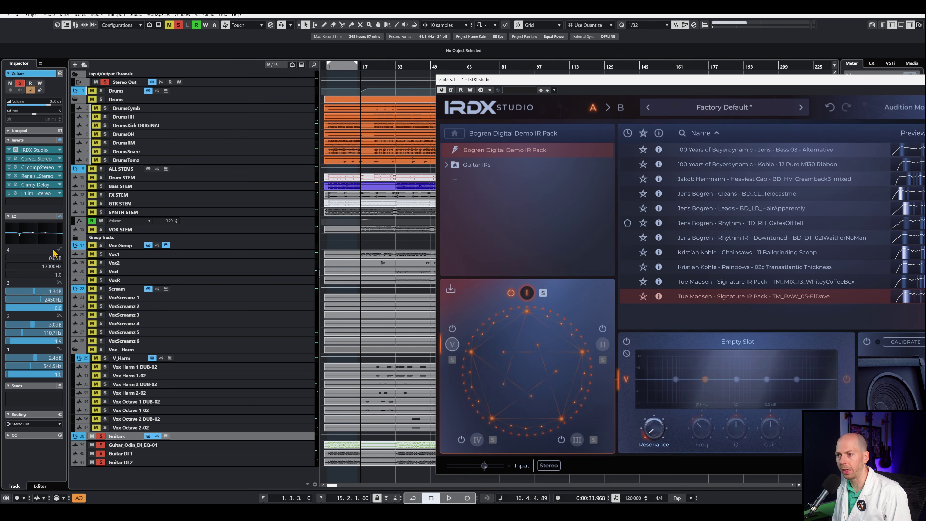
Step: Play the soloed guitars from about bar 34, move the plugin window back over the arrangement, and stop playback
click(449, 498)
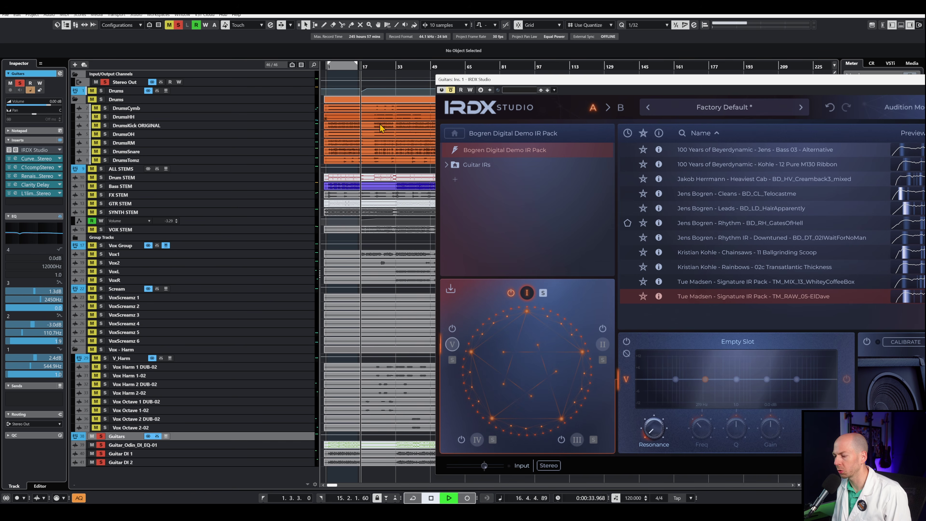
click(400, 66)
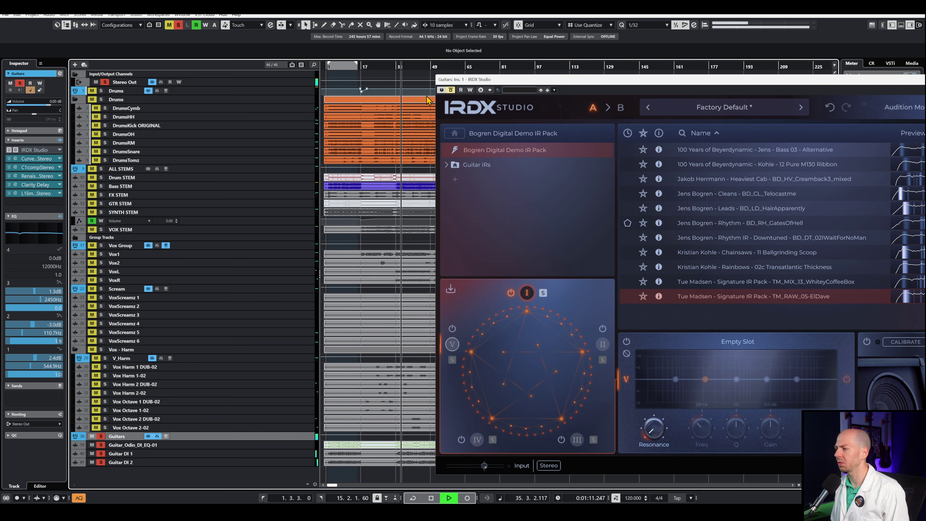
drag(529, 85, 307, 59)
key(space)
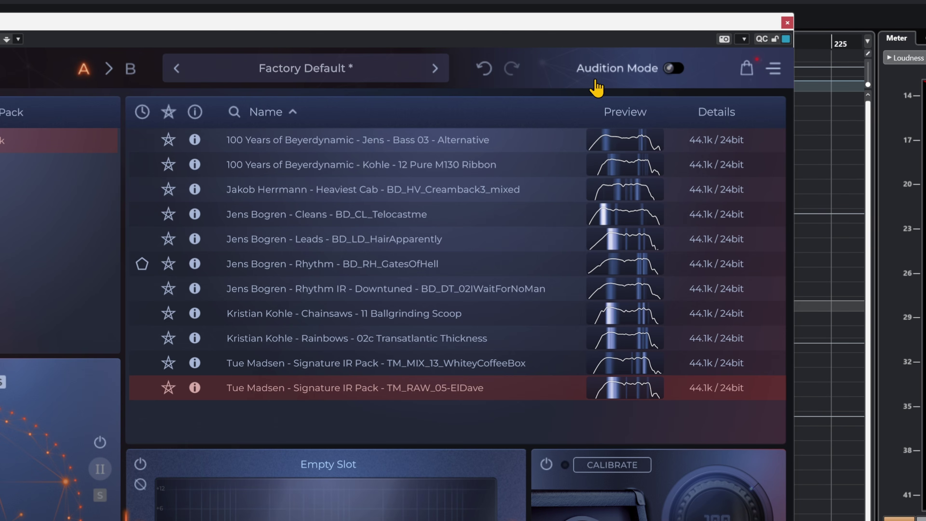
Step: Turn on Audition Mode and step up through the IR list from TM_RAW_05-ElDave to BD_CL_Telocastme
click(670, 68)
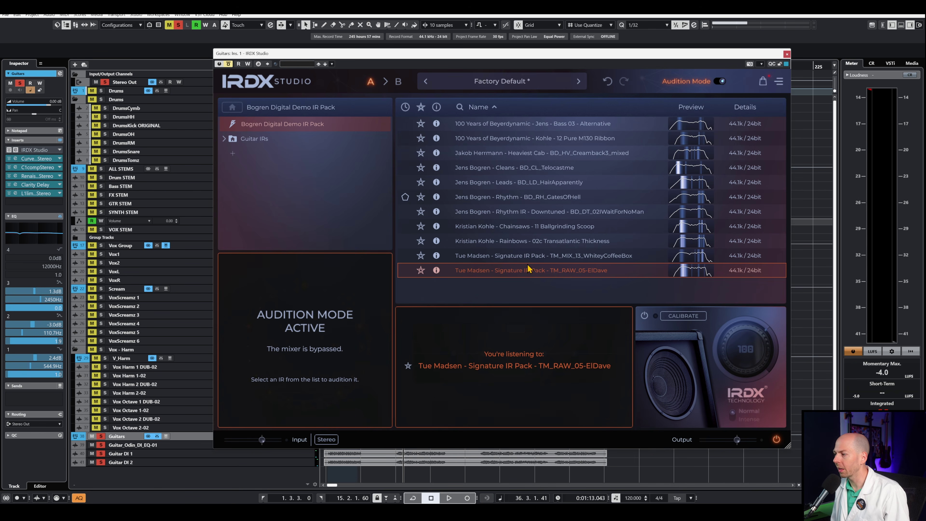
key(Up)
key(Up)
key(Up)
key(Up)
key(Up)
key(Up)
key(Up)
key(Up)
key(Up)
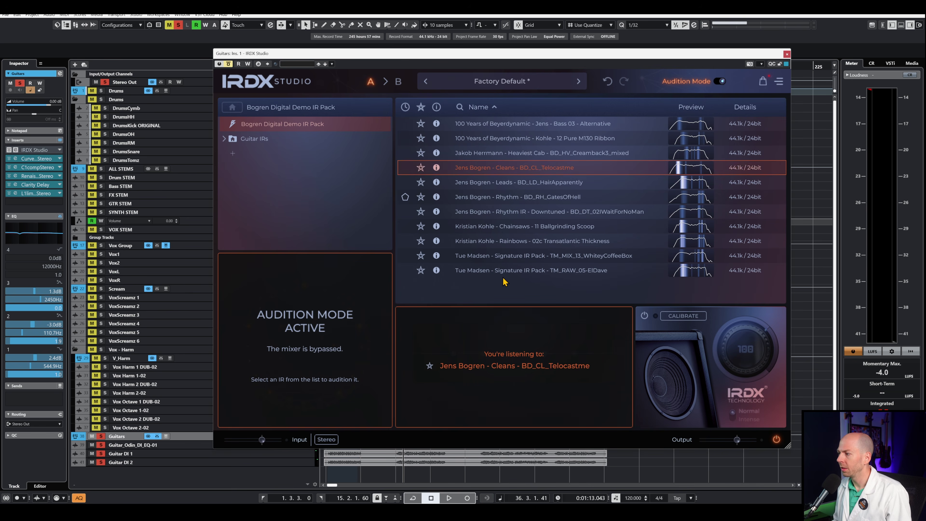
Step: Audition neighbouring IRs around BD_CL_Telocastme and continue up the list to 100 Years of Beyerdynamic Bass 03 - Alternative
key(Down)
key(Down)
key(Up)
key(Up)
key(Up)
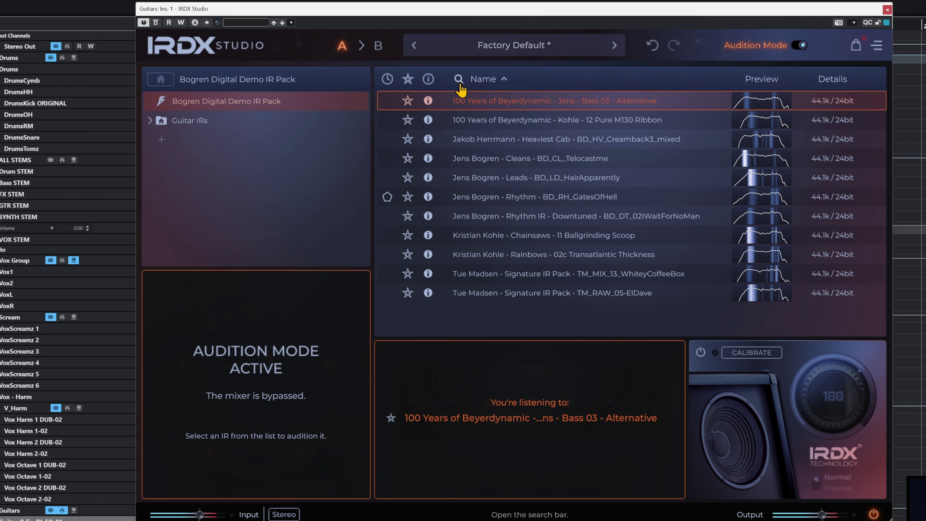
Step: Audition the demo pack's IRs one by one down the list to TM_RAW_05-ElDave
key(Down)
key(Down)
key(Down)
key(Down)
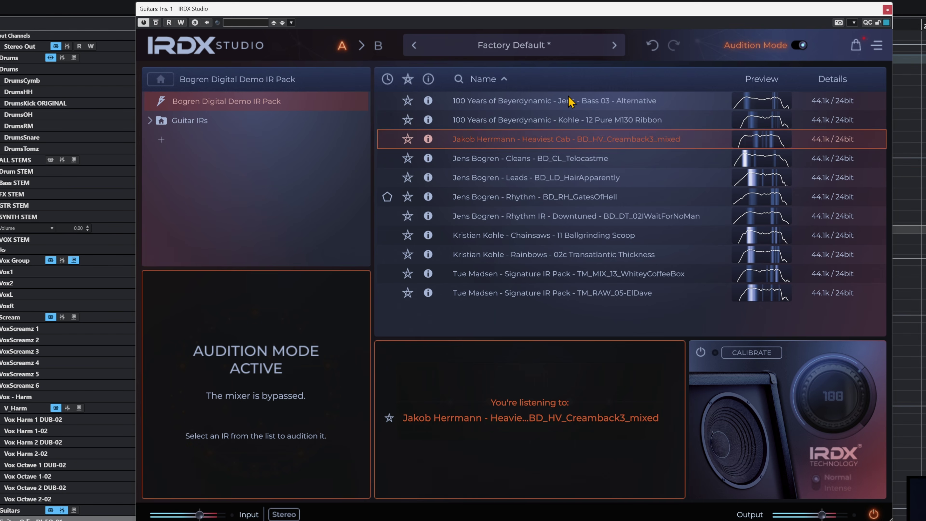
key(Down)
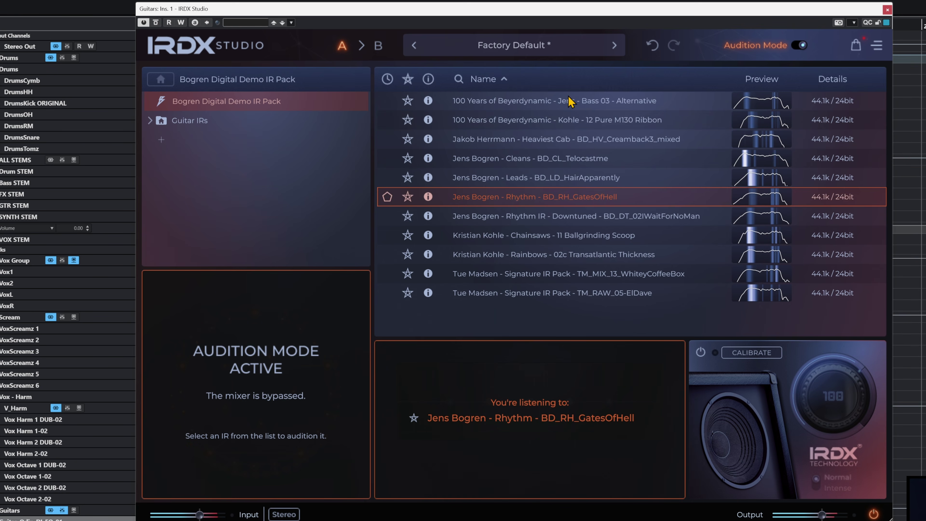
key(Down)
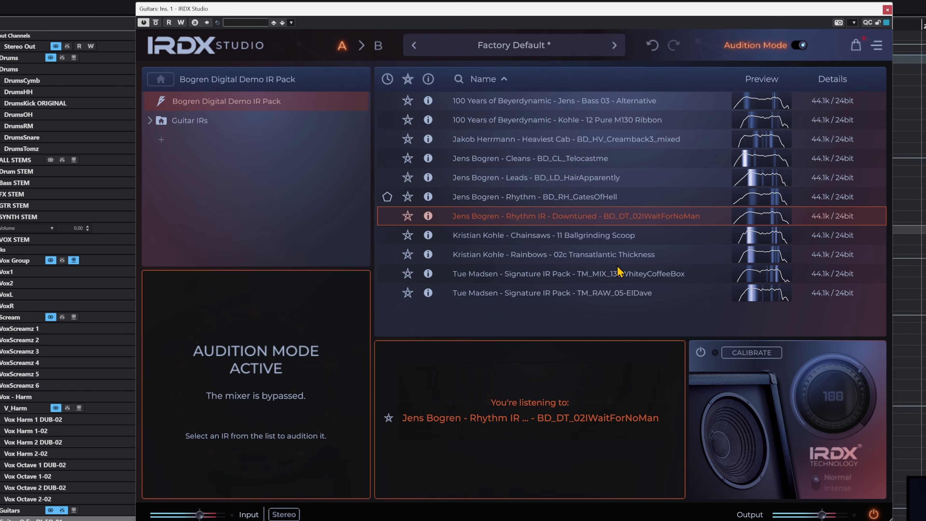
key(Down)
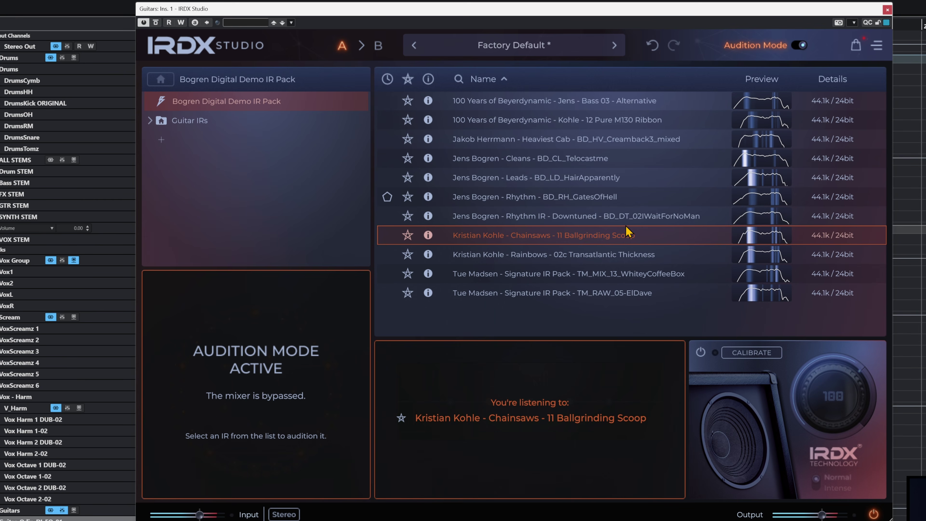
key(Down)
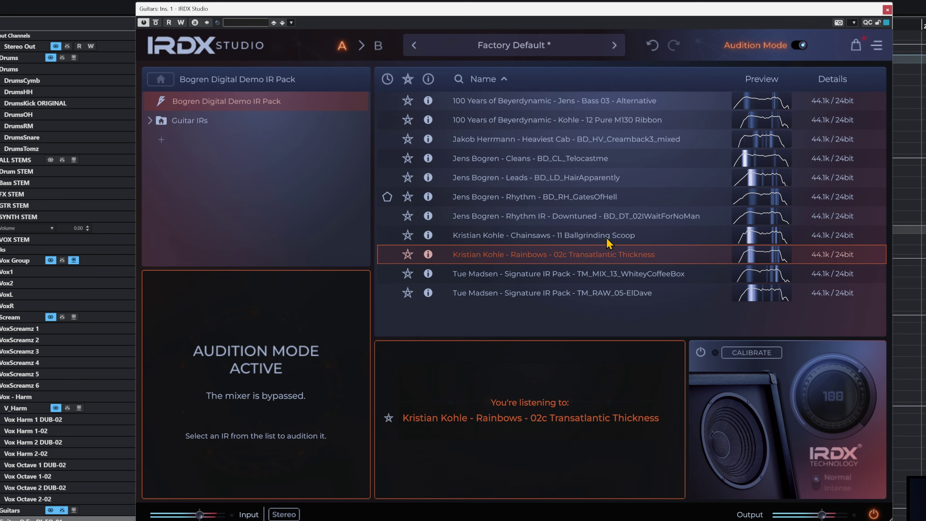
key(Down)
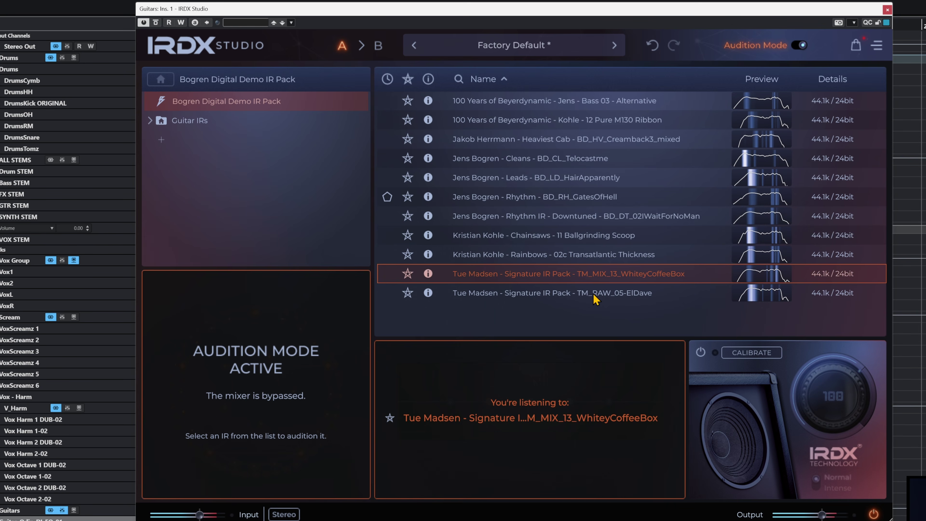
key(Down)
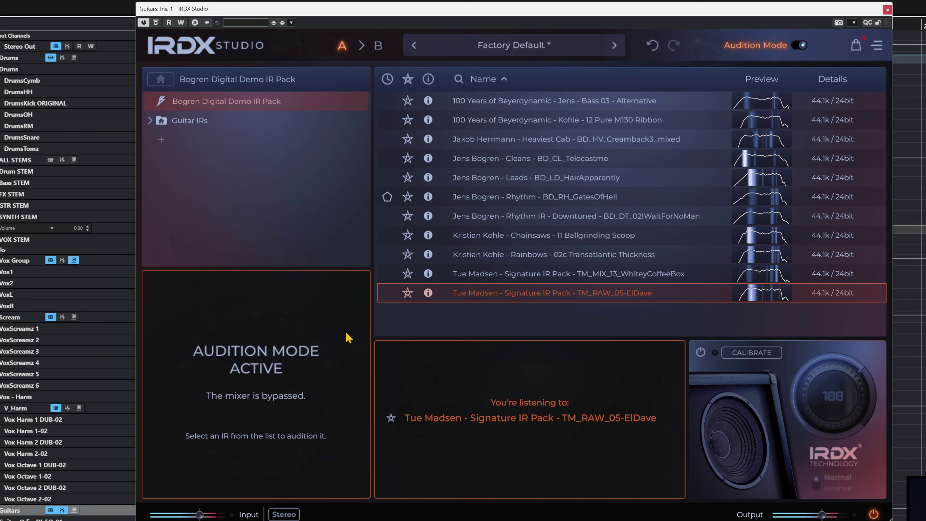
Step: Step back up the IR list to BD_DT_02IWaitForNoMan and turn off Audition Mode
key(Up)
key(Up)
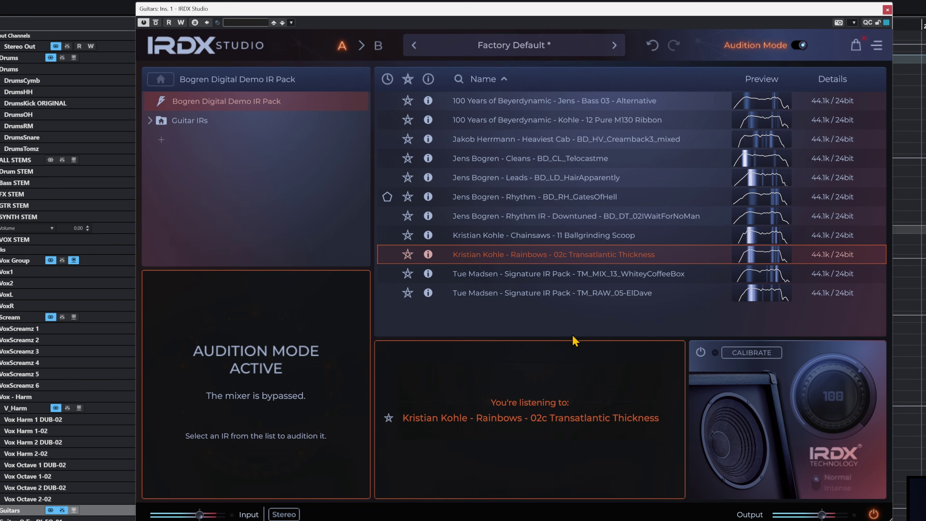
key(Up)
key(Up)
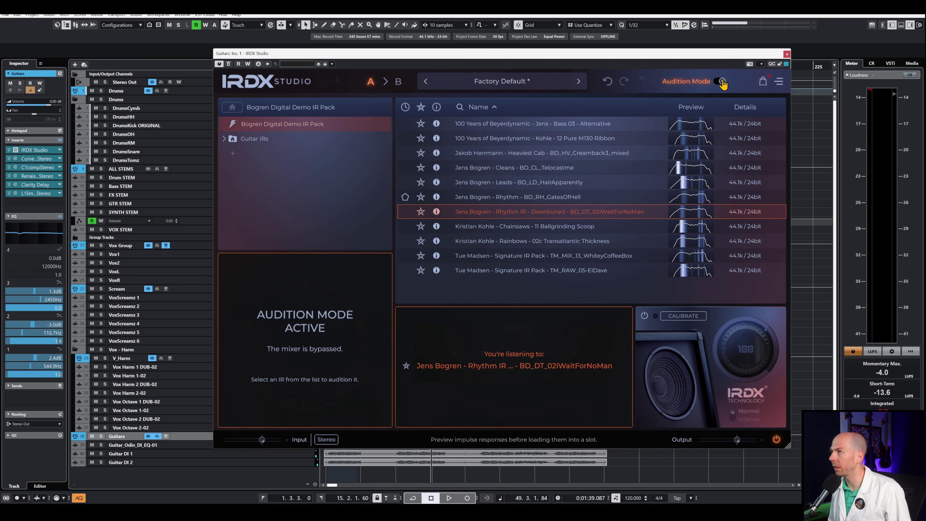
click(798, 45)
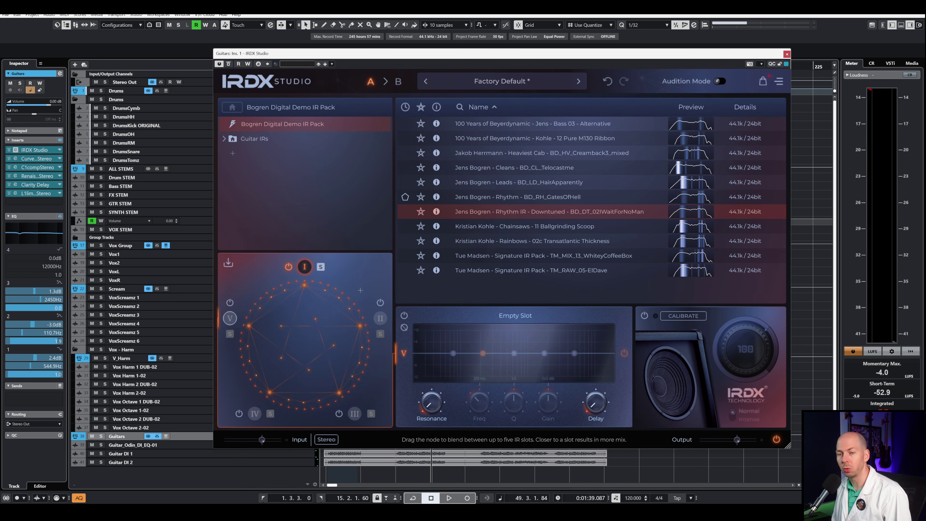
Step: Mark BD_DT_02IWaitForNoMan as a favorite and briefly filter the demo pack to favorites only
click(422, 212)
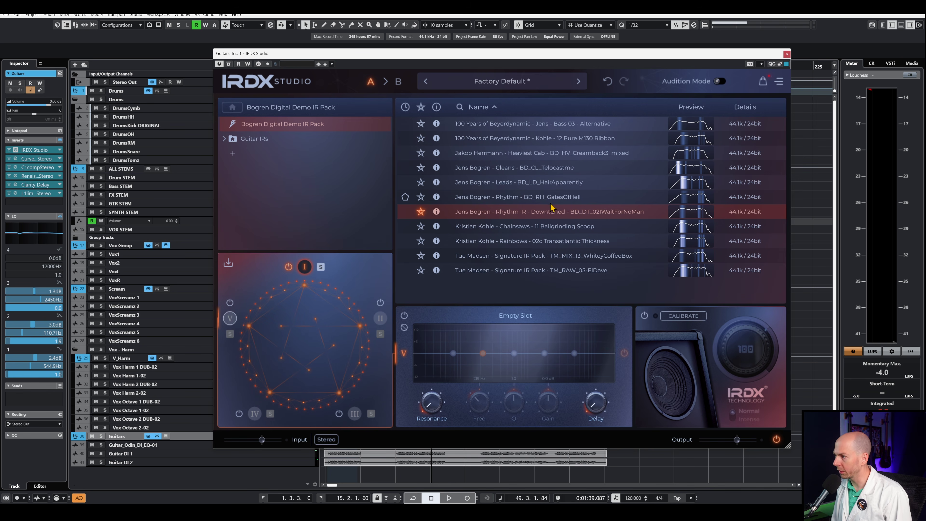
click(421, 107)
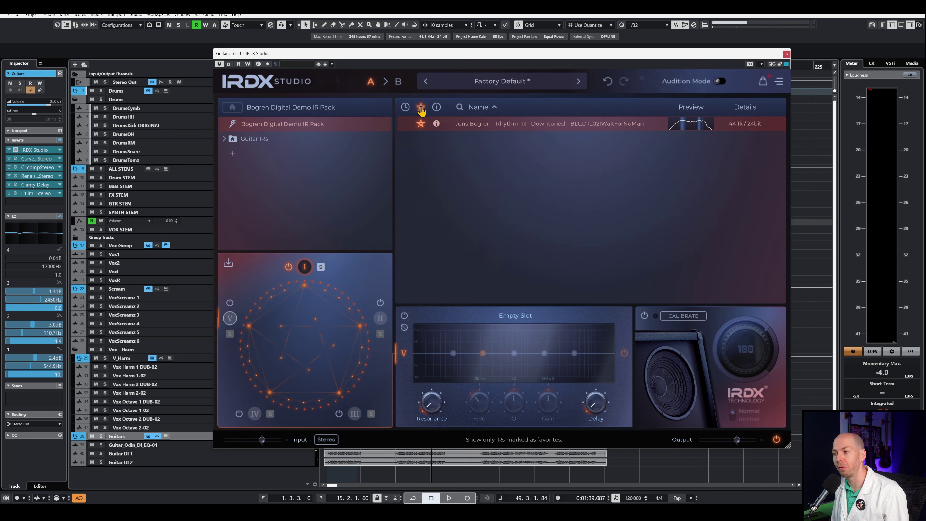
click(422, 107)
Step: Open the Guitar IRs folder and browse through its full list of IRs
click(271, 140)
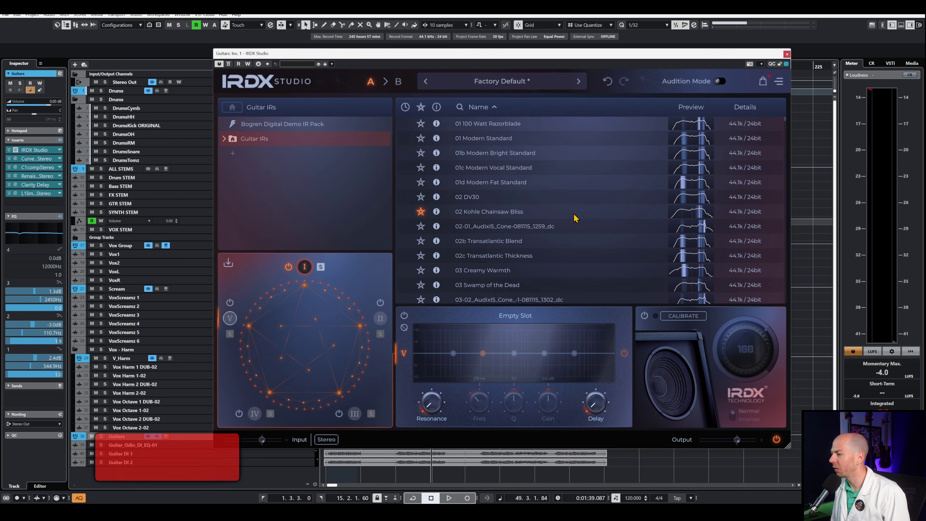
scroll(575, 215, down, 15)
scroll(555, 235, down, 5)
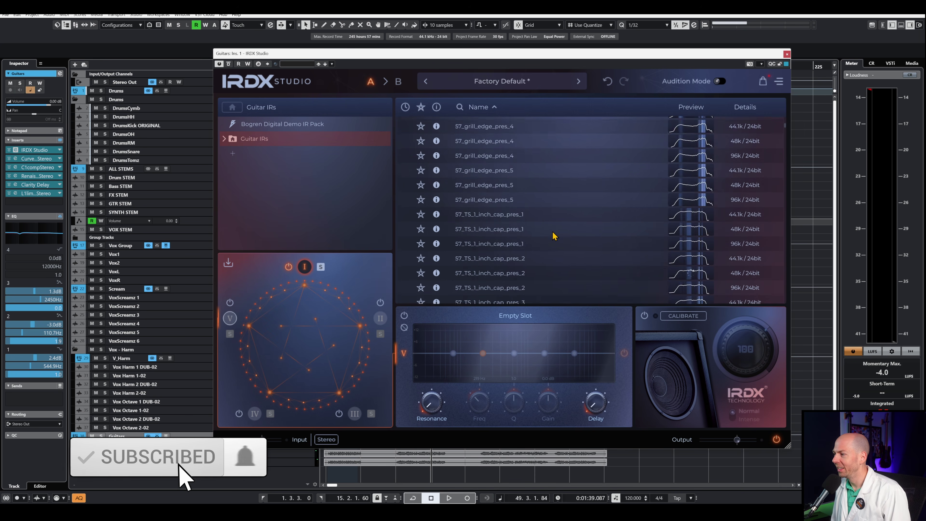
drag(785, 133, 786, 234)
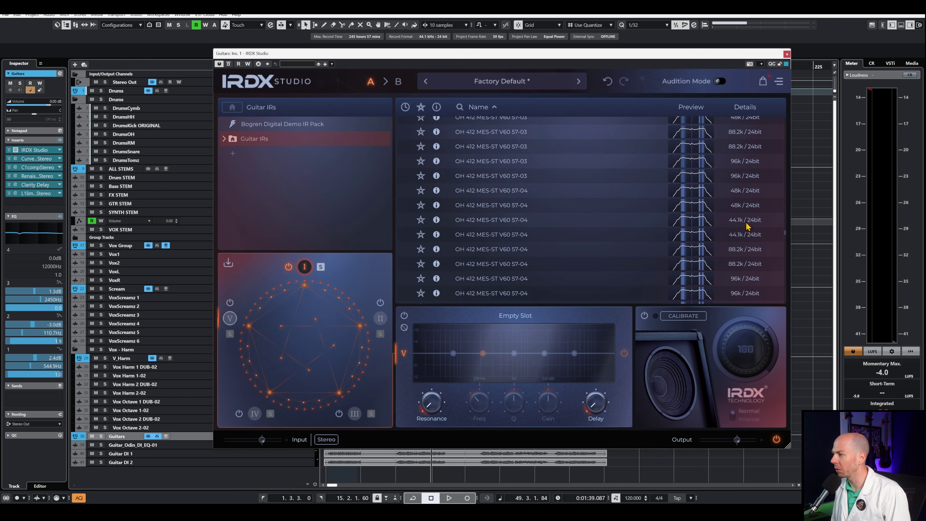
drag(785, 238, 762, 146)
Step: Expand the Guitar IRs folder and look through the IRs in its Bogren Digital subfolder, selecting BD_RH_SoundOfGod on the way
click(224, 139)
click(258, 182)
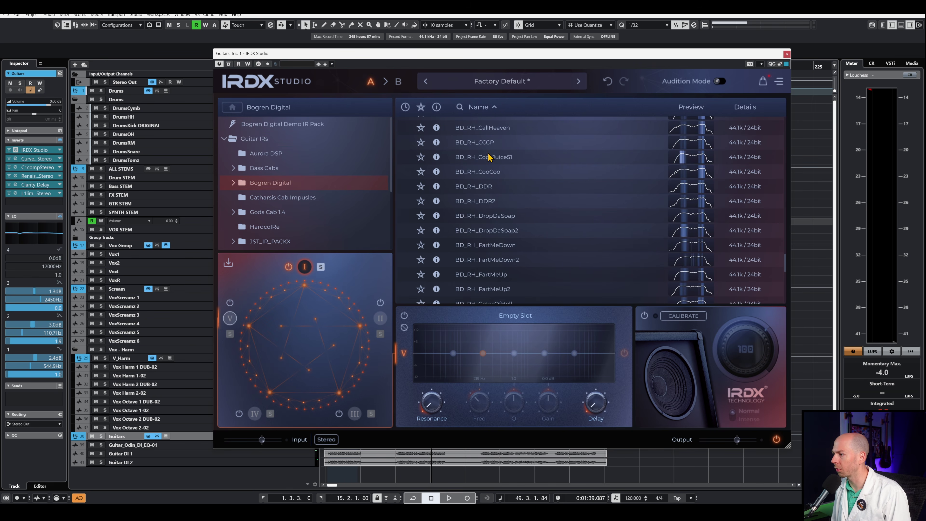
scroll(508, 180, down, 5)
click(508, 179)
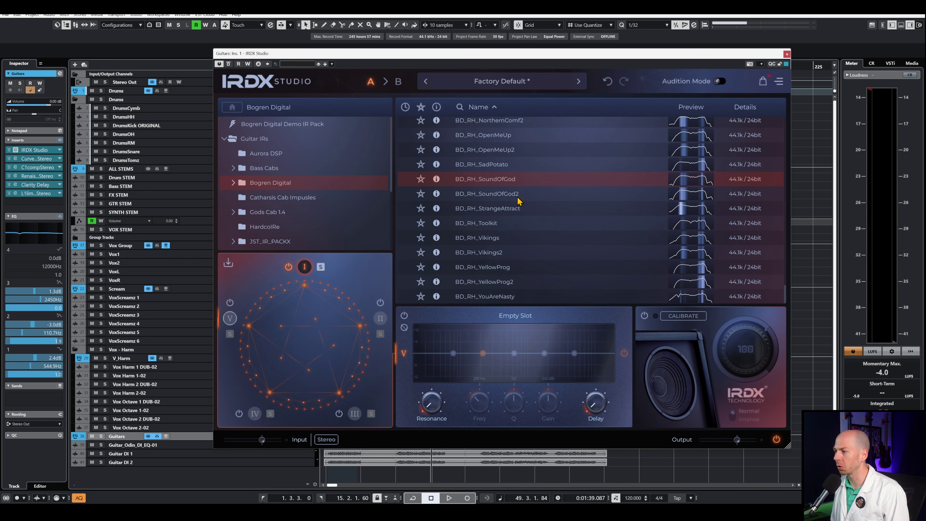
scroll(491, 287, up, 5)
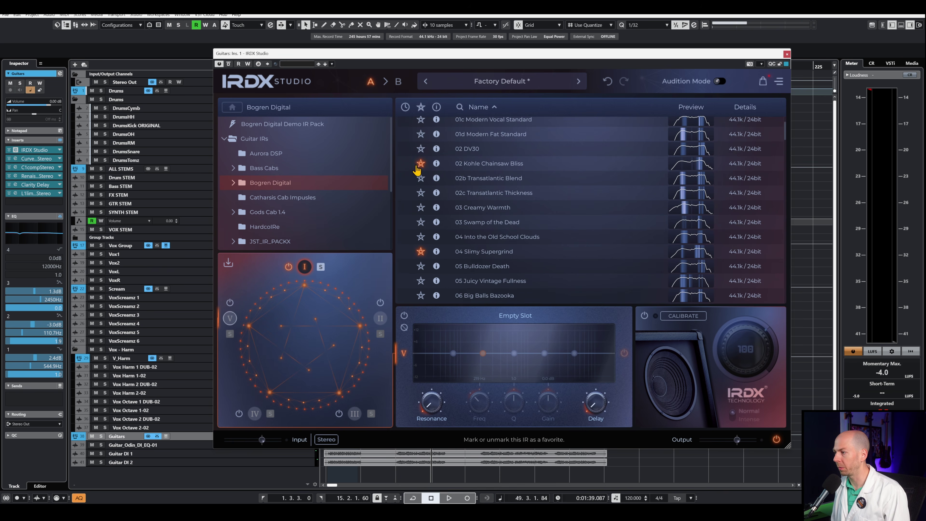
Step: Return to the whole Guitar IRs folder and show only its favorite IRs
click(268, 140)
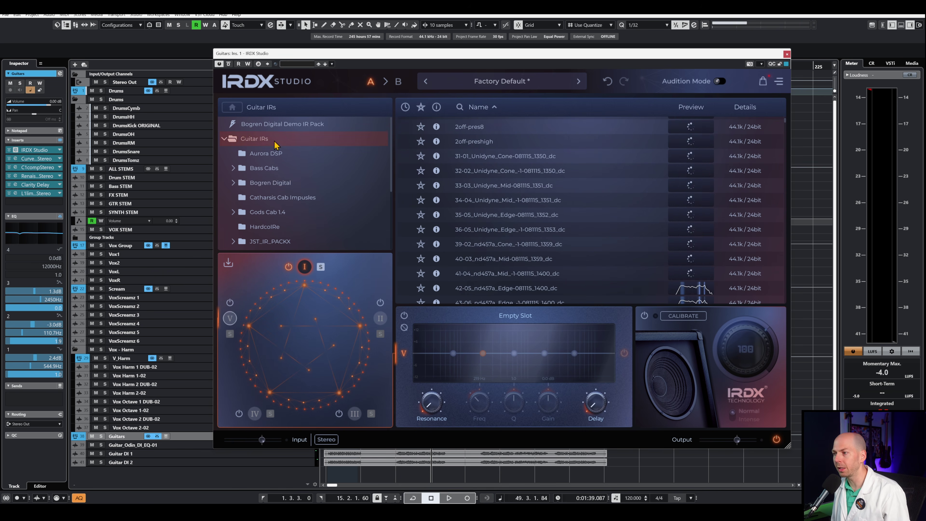
scroll(491, 172, down, 10)
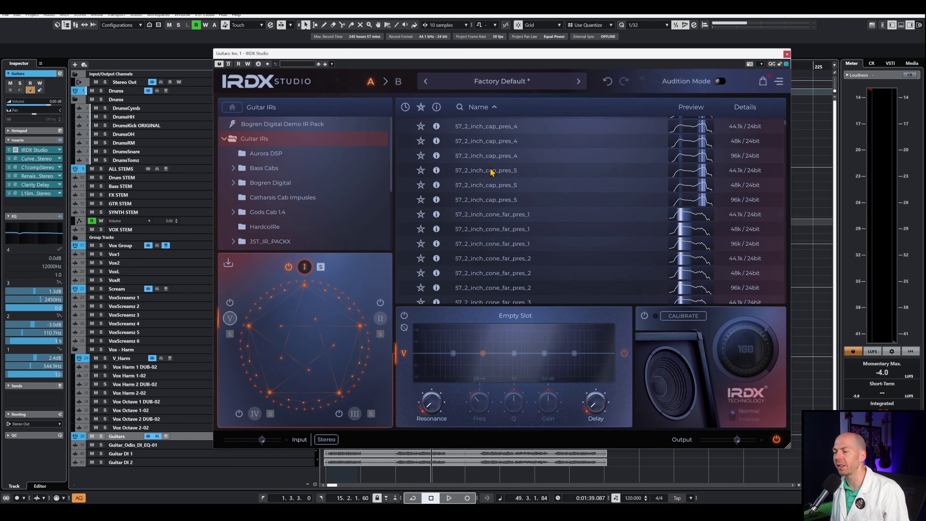
click(421, 107)
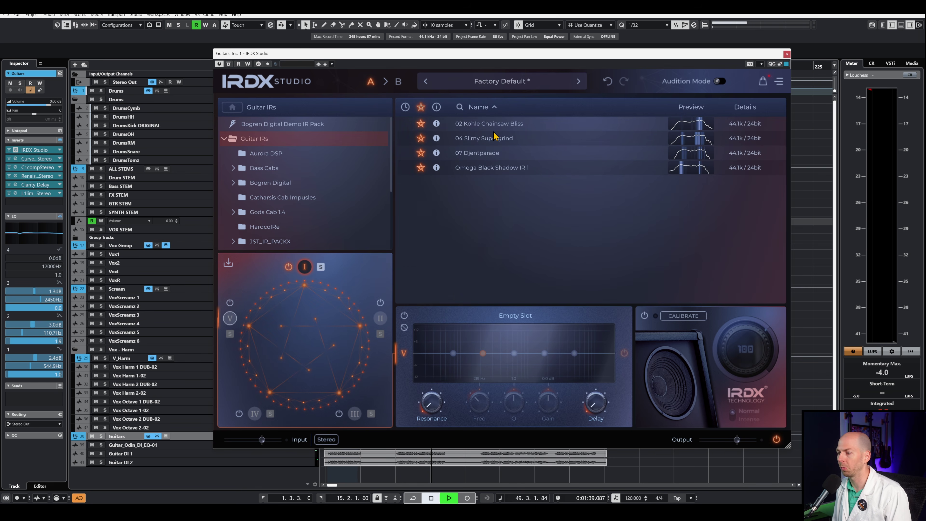
Step: Turn on Audition Mode and compare 02 Kohle Chainsaw Bliss, 04 Slimy Supergrind, 07 Djentparade and Omega Black Shadow IR 1, returning to 07 Djentparade
click(719, 81)
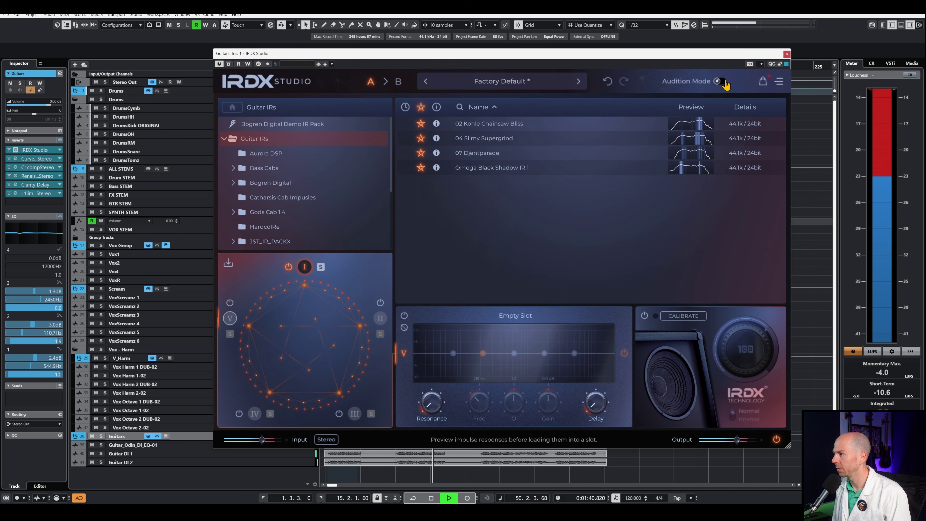
click(490, 124)
click(492, 139)
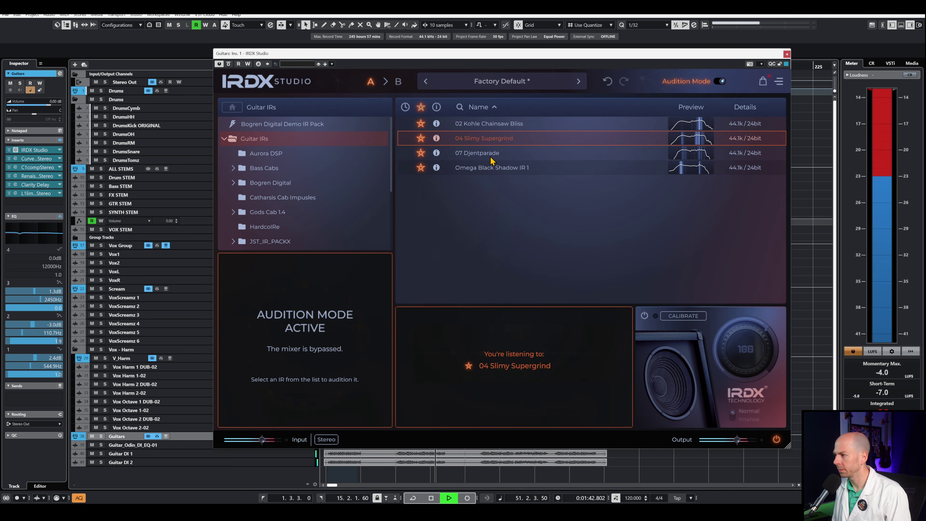
click(493, 155)
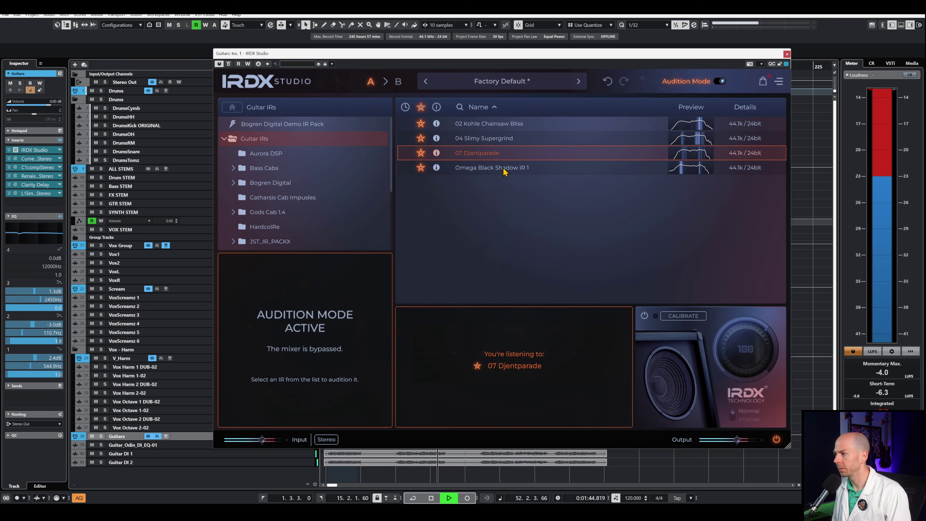
click(505, 170)
click(523, 154)
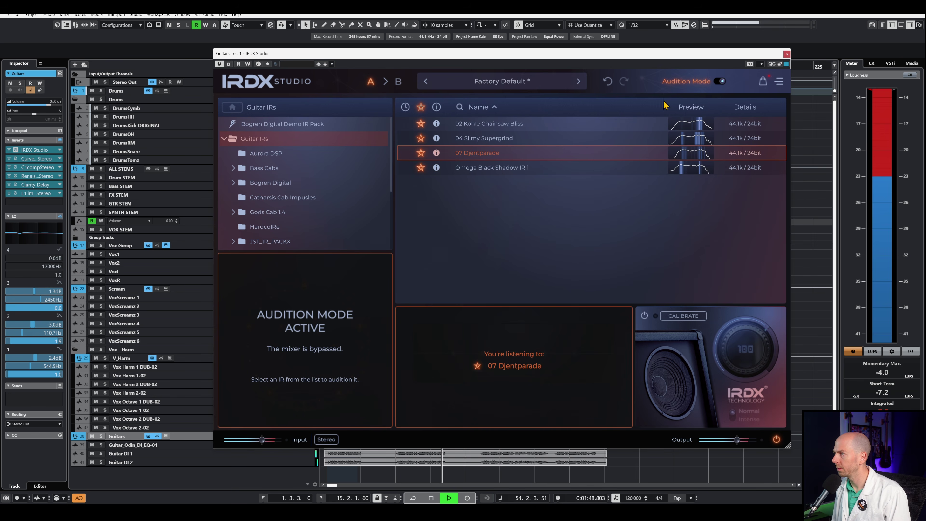
Step: Turn off Audition Mode, stop playback, and load 07 Djentparade into slot I
click(722, 81)
key(space)
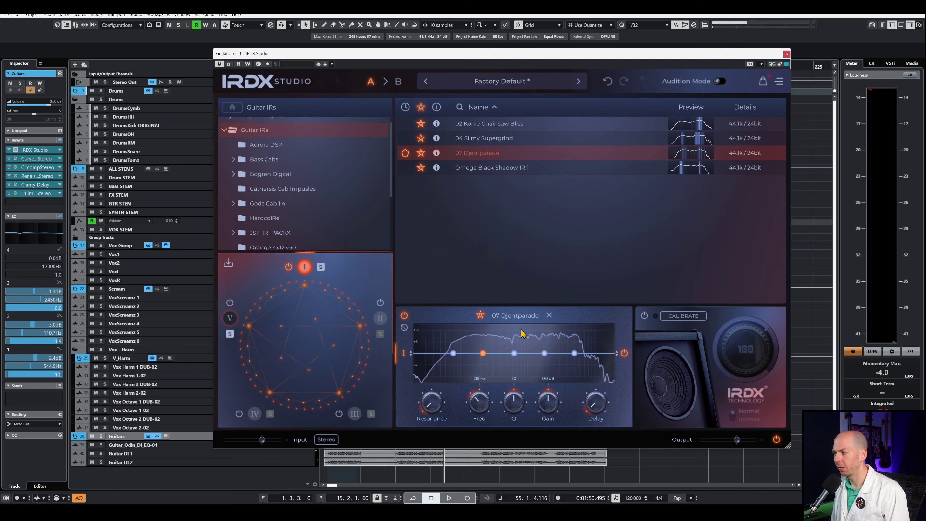
Step: With the Guitars soloed, cut slot I's lowest EQ band and boost its highest about 1.7 dB at 5.94 kHz, checking the result in the full mix
key(s)
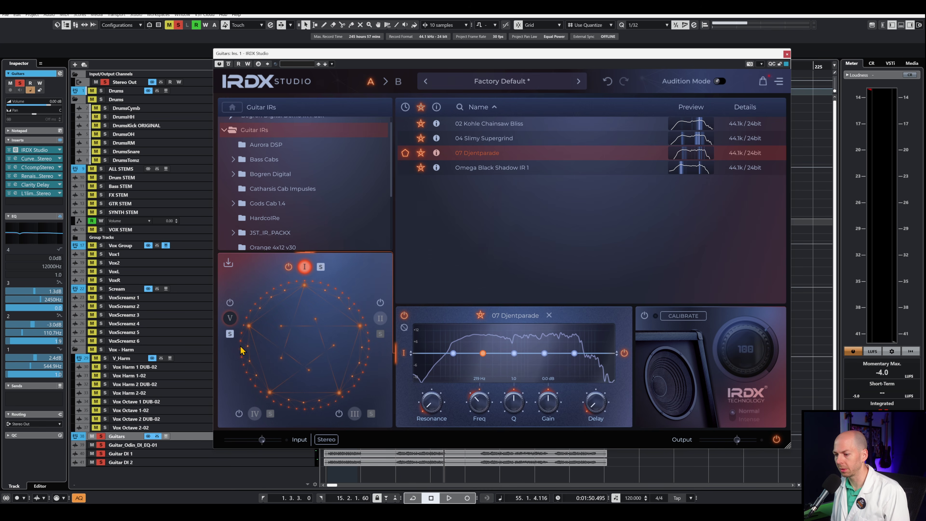
key(space)
drag(483, 353, 442, 395)
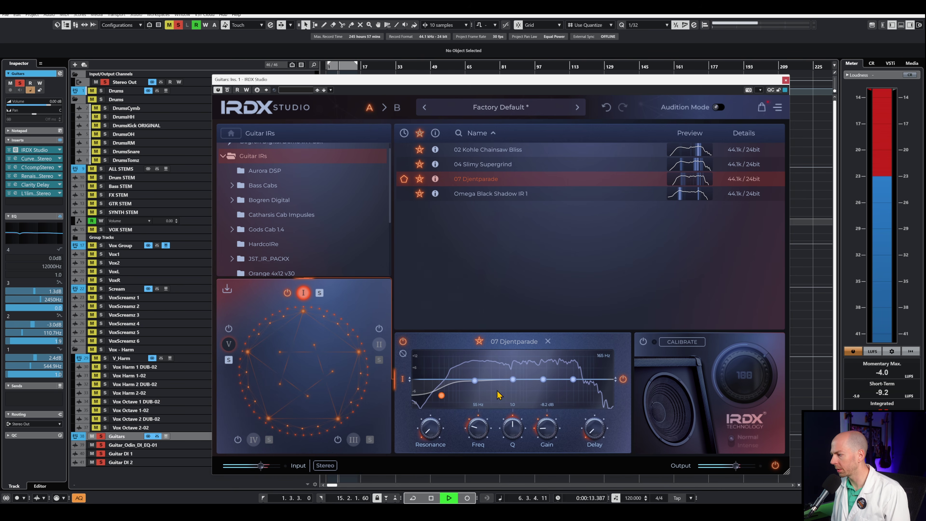
mouse_move(571, 379)
mouse_down()
mouse_move(568, 365)
mouse_move(586, 382)
mouse_up()
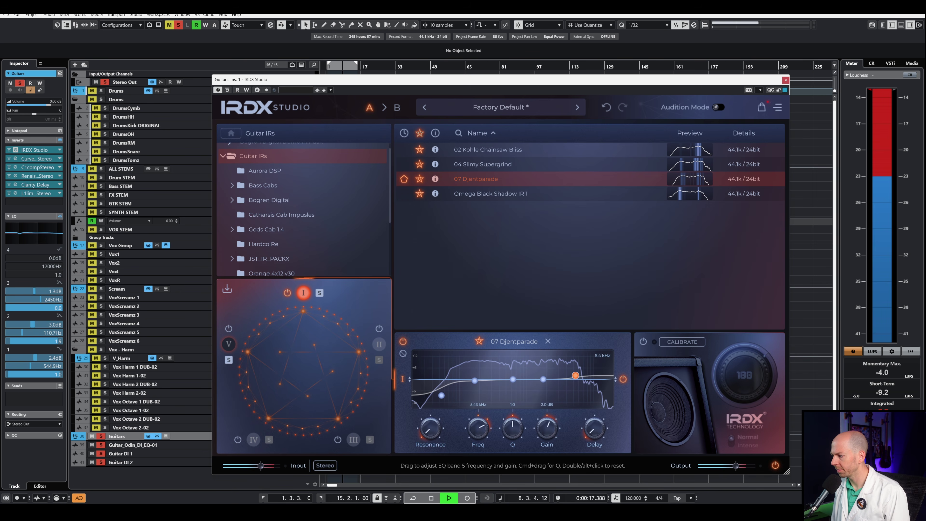
key(s)
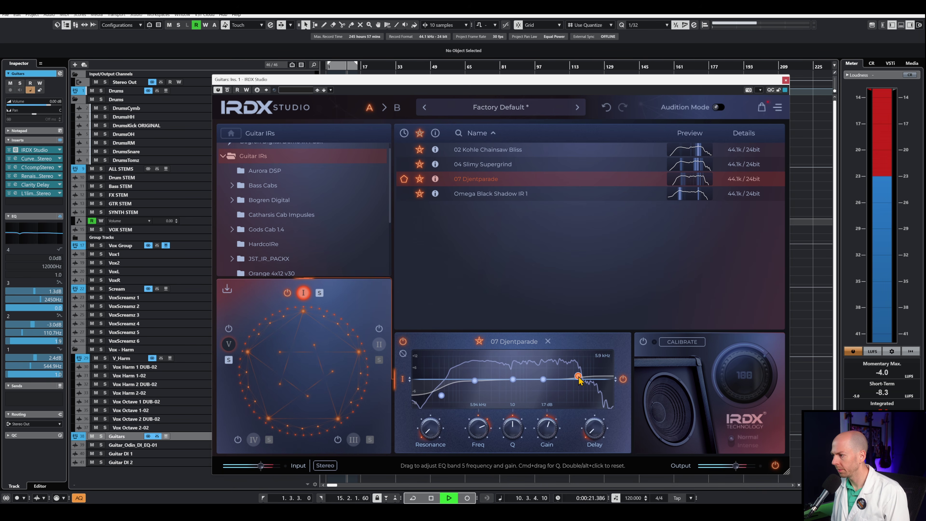
key(space)
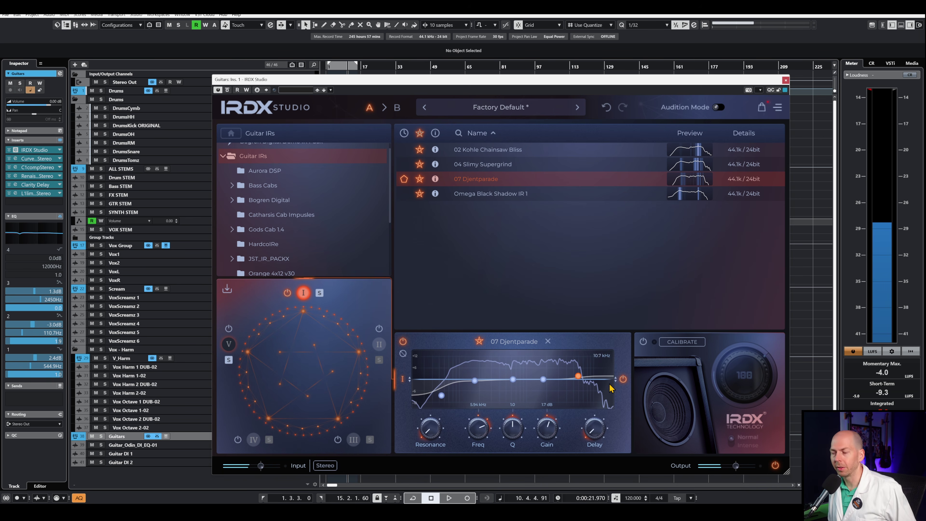
Step: Turn on the IRDX processing during playback and compare its intensity at 0 and 150
key(space)
click(643, 341)
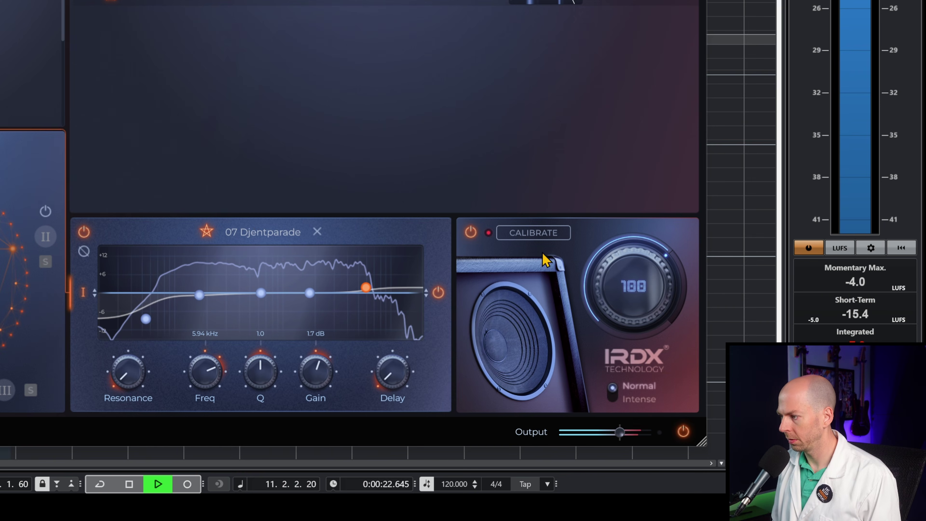
drag(614, 304, 635, 453)
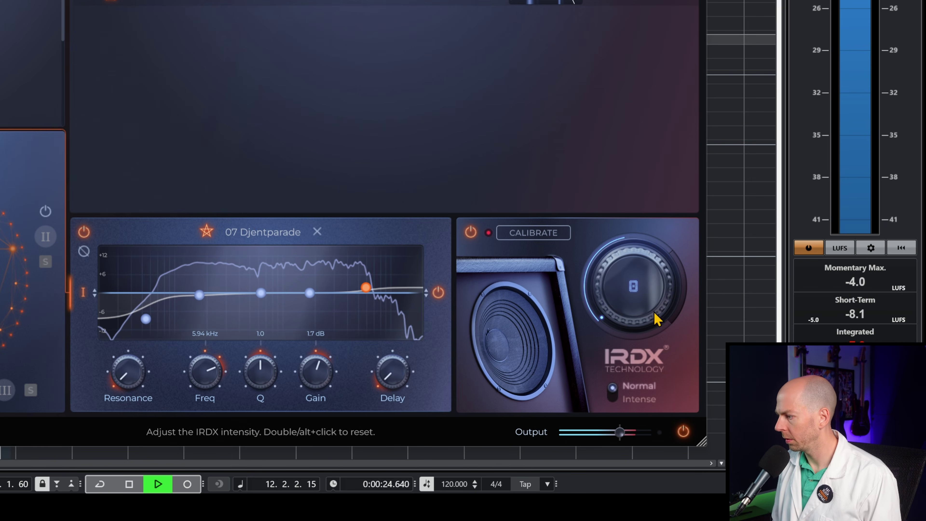
drag(656, 319, 636, 76)
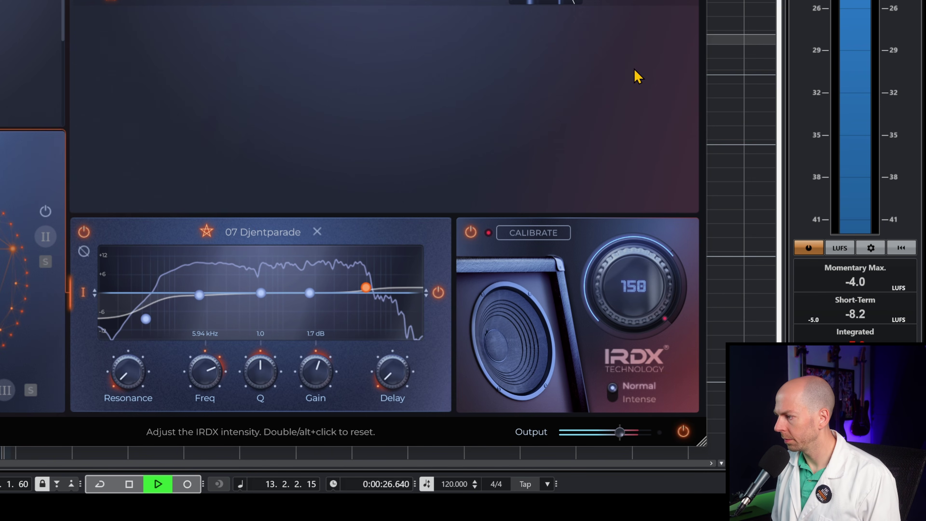
drag(627, 266, 627, 78)
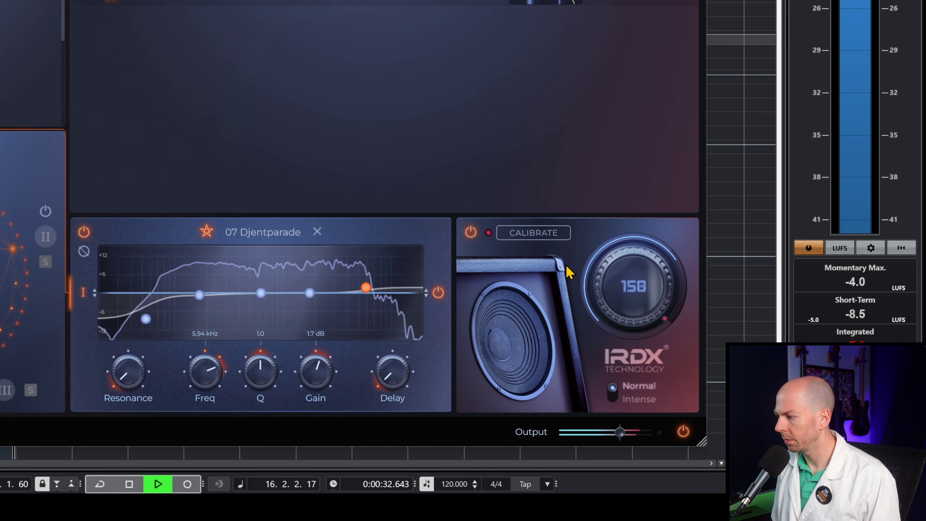
key(space)
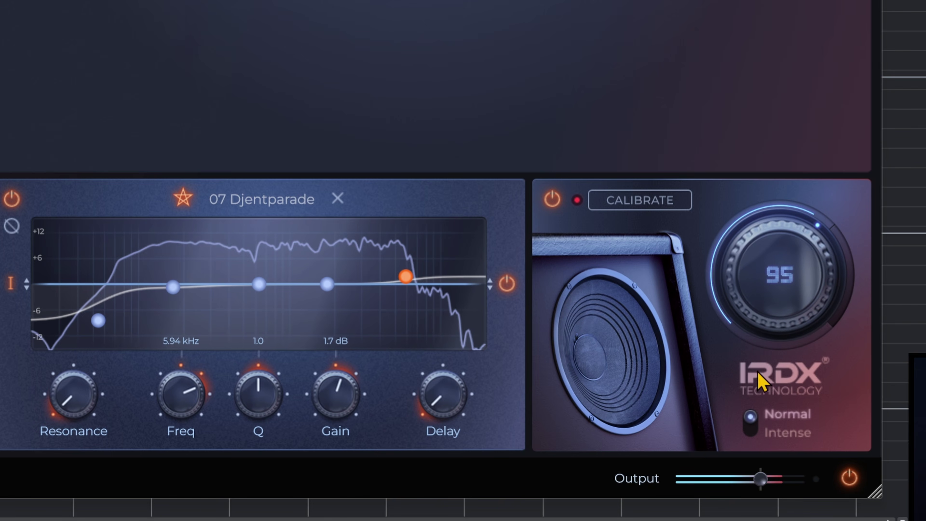
Step: Try IRDX's Intense mode at an intensity of 110, and return to Normal mode with the intensity at 78
click(752, 436)
drag(767, 305, 772, 268)
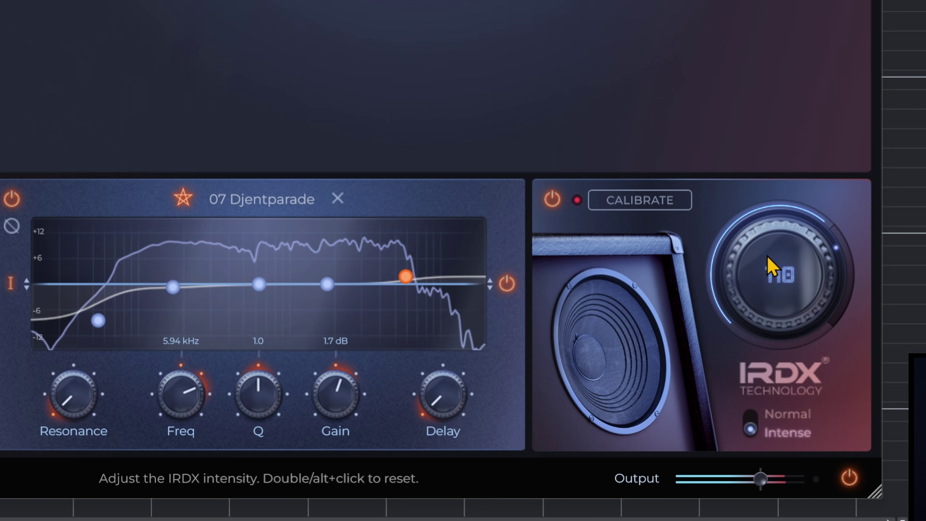
click(751, 427)
drag(779, 314, 772, 346)
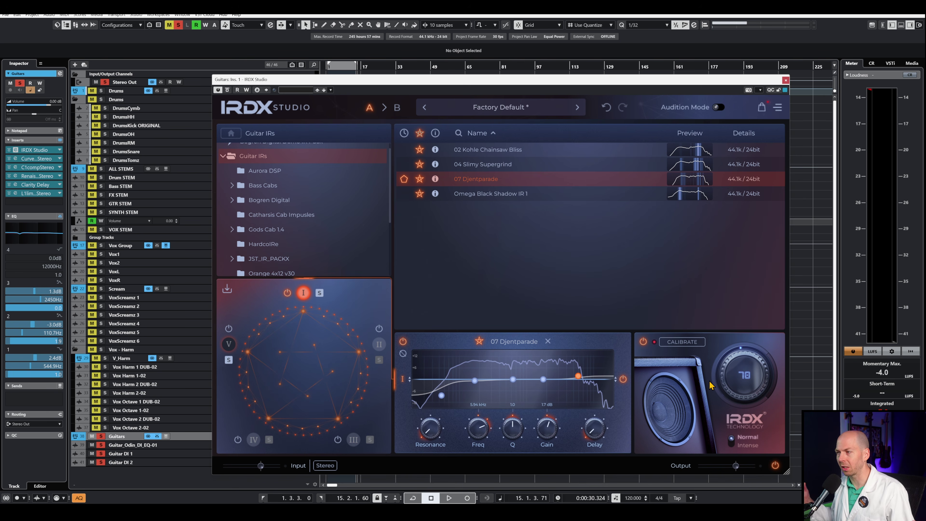